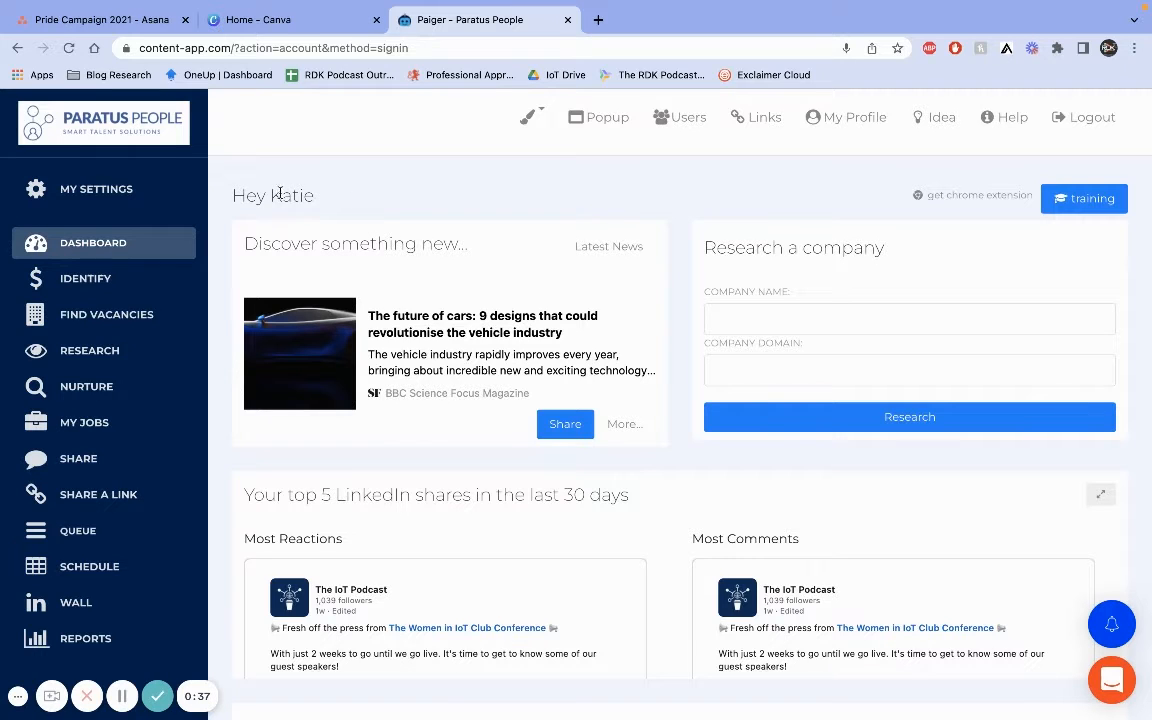
left_click_drag(270, 194, 320, 197)
left_click(520, 216)
Start a new social share and attach the image "Pride 2021 - Initial Post.png" from the Desktop folder.
left_click(86, 457)
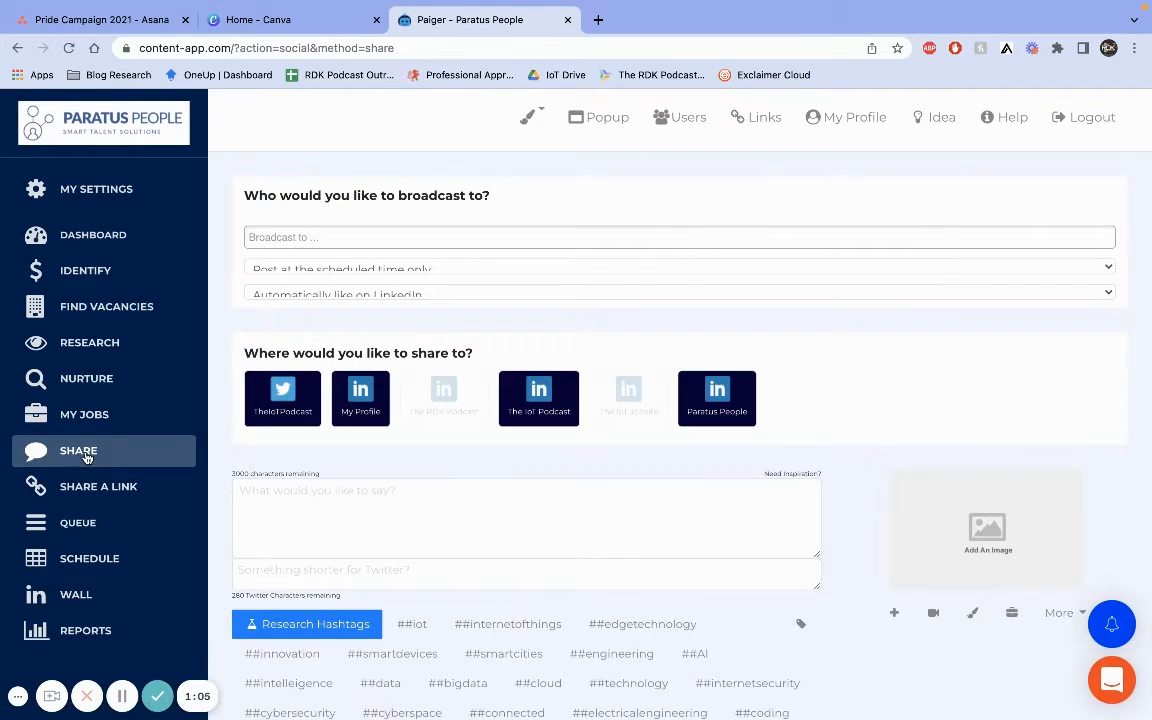
scroll(897, 475, "down", 2)
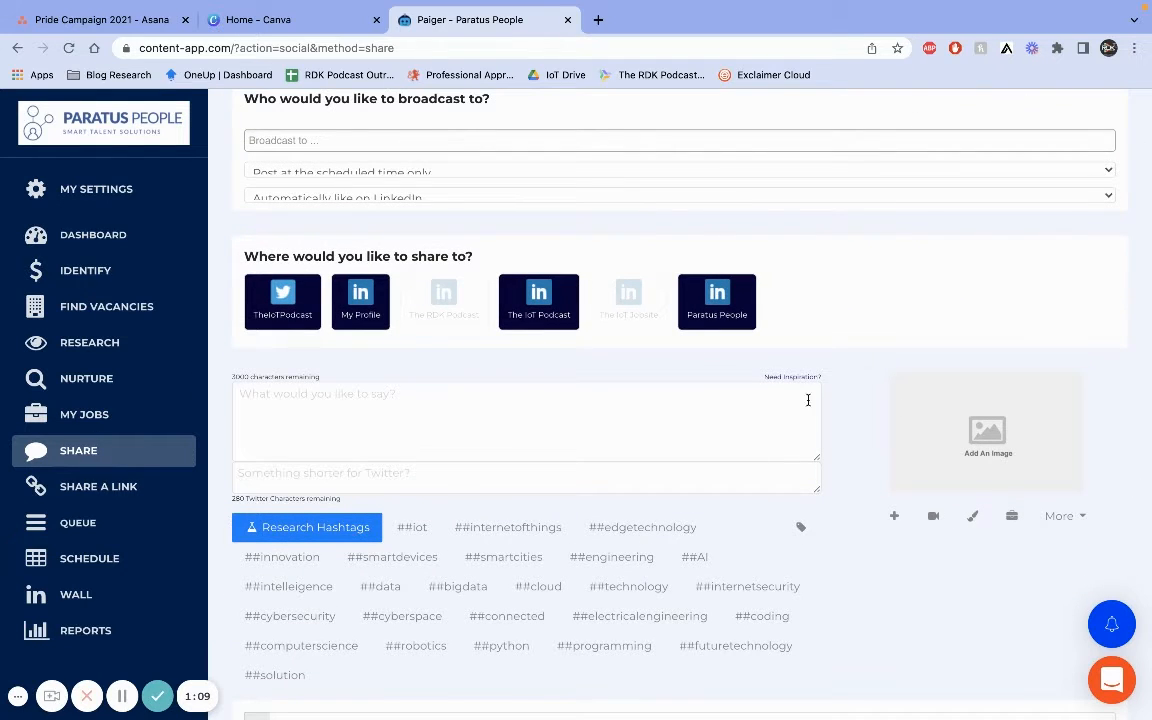
left_click(897, 517)
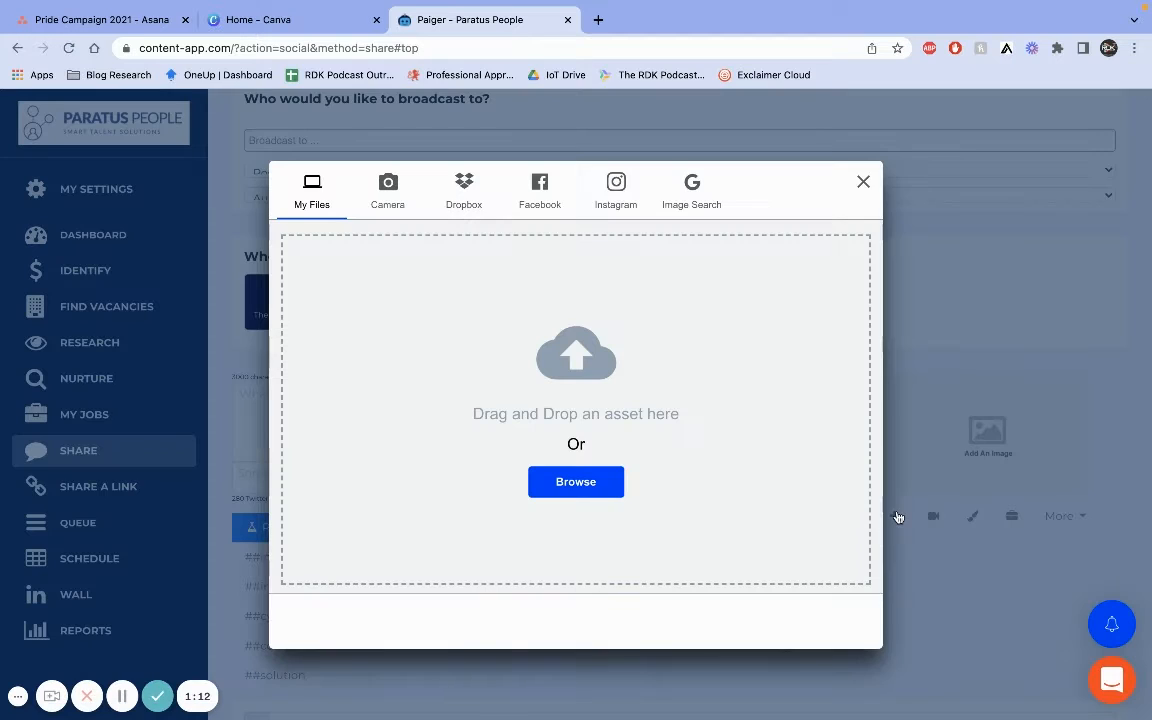
left_click(563, 485)
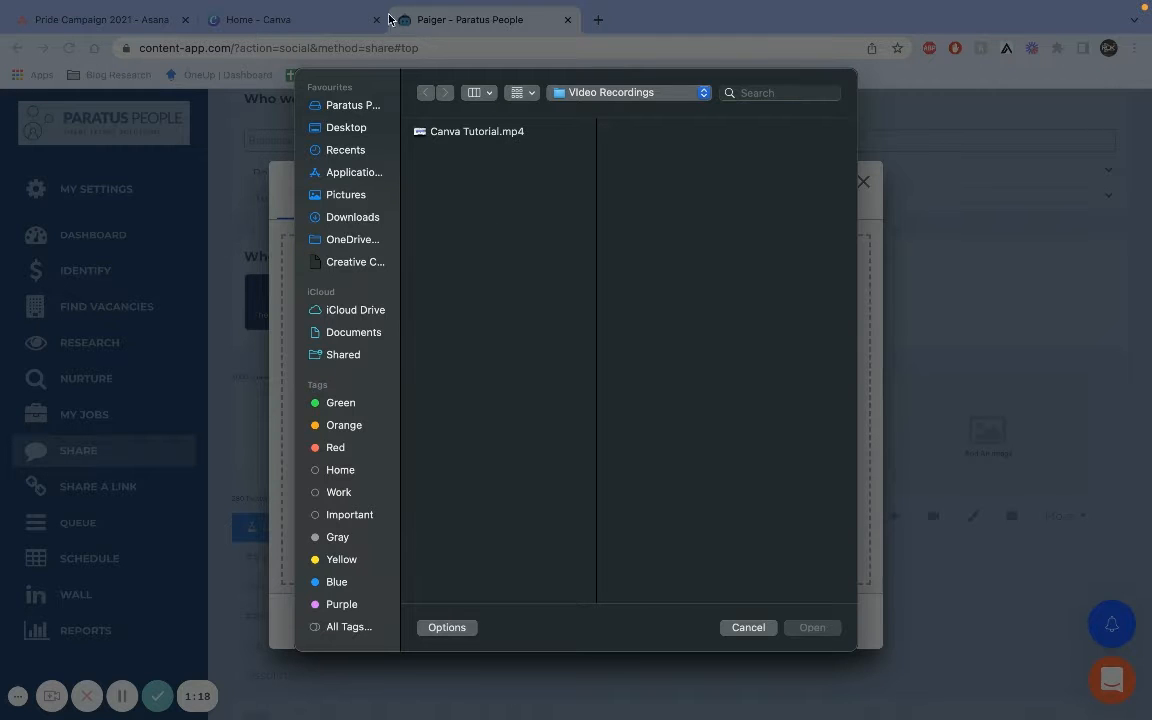
left_click(349, 125)
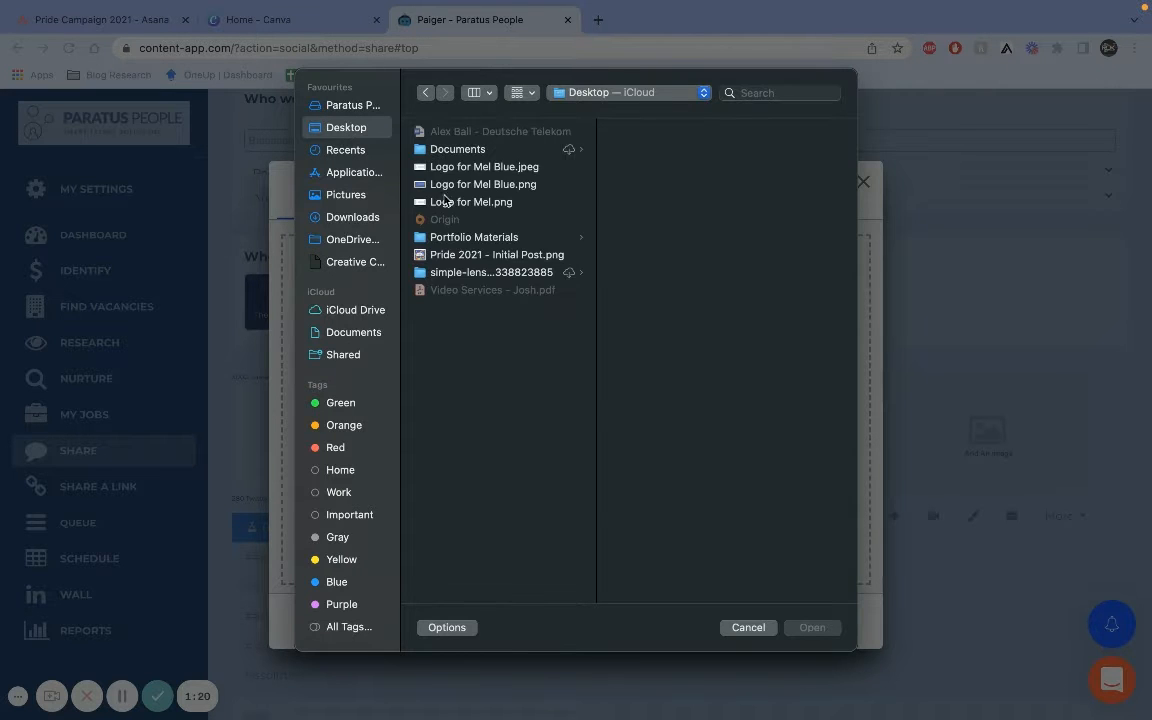
left_click(450, 254)
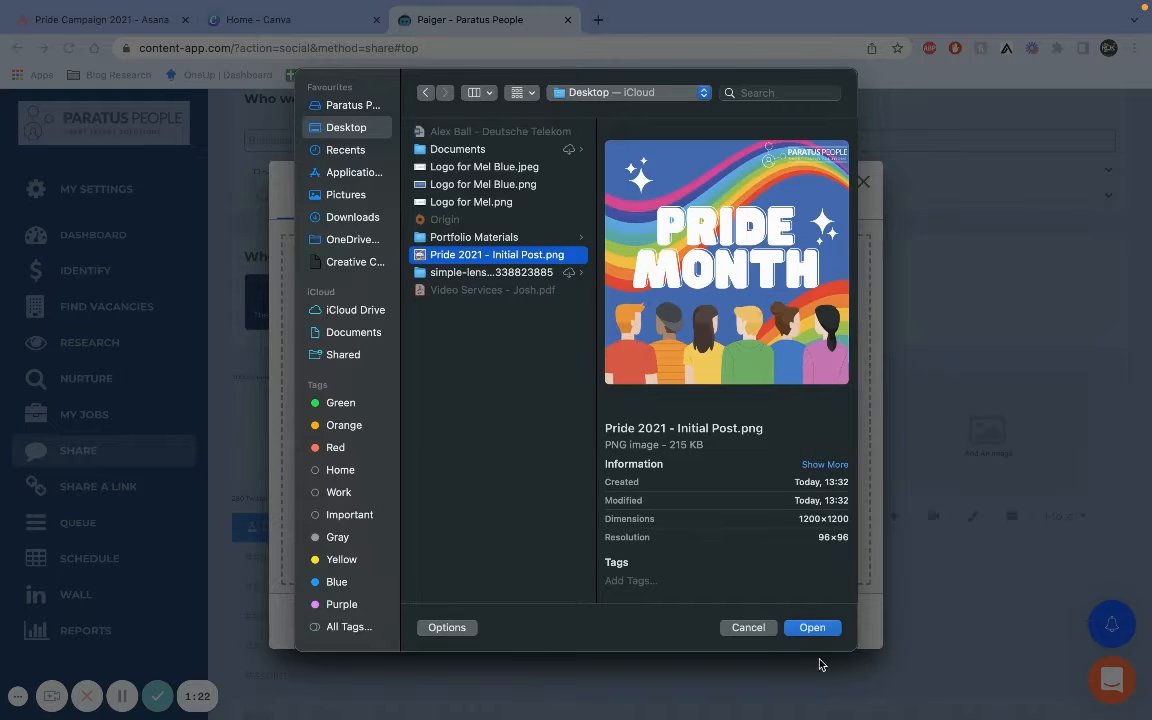
left_click(806, 627)
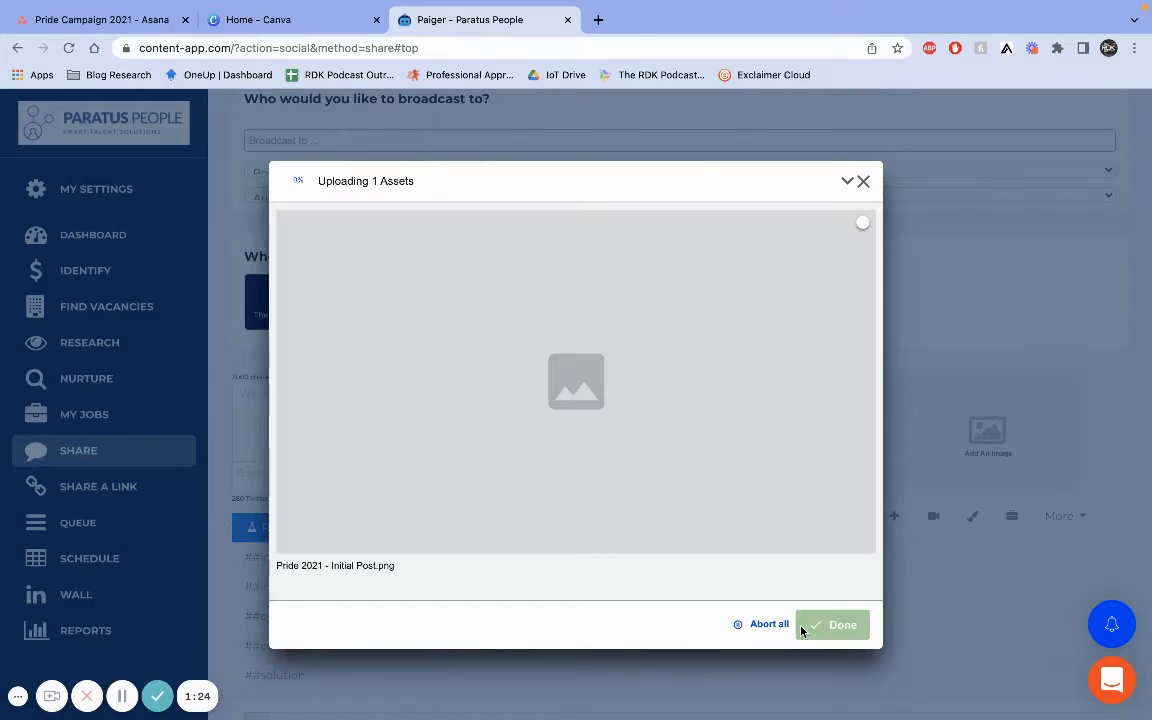
left_click(823, 627)
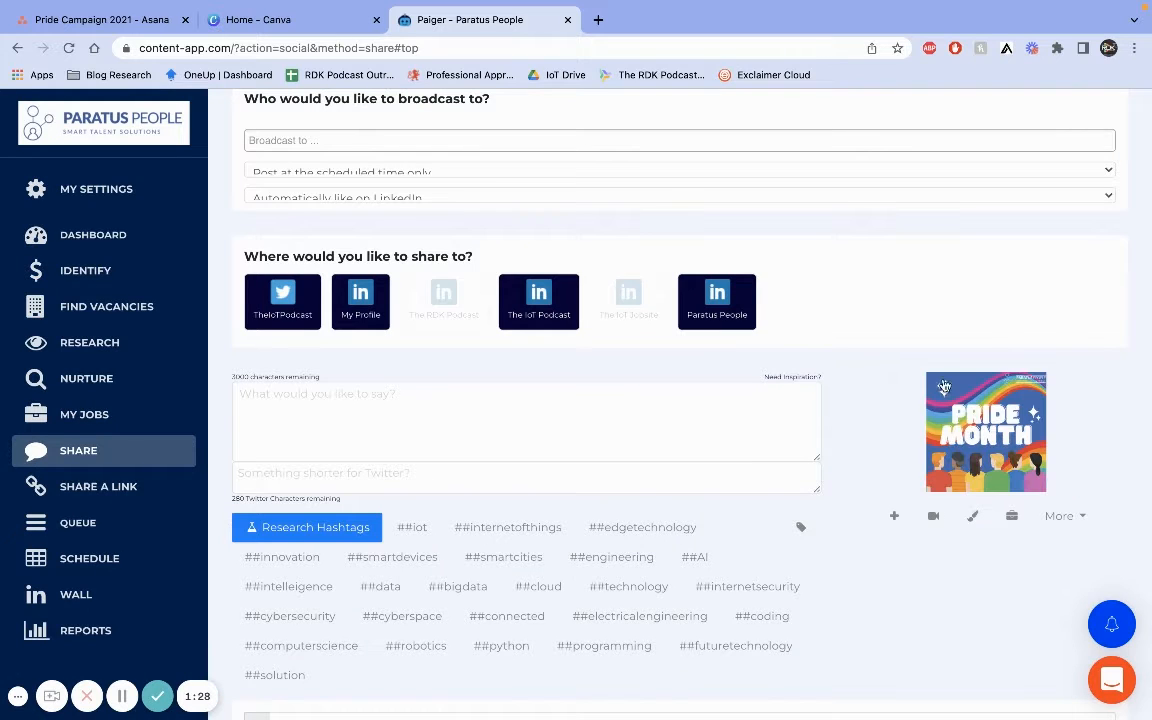
Examine the post's broadcast options: the recipients, the LinkedIn like or approval setting and the posting time choices.
left_click(281, 416)
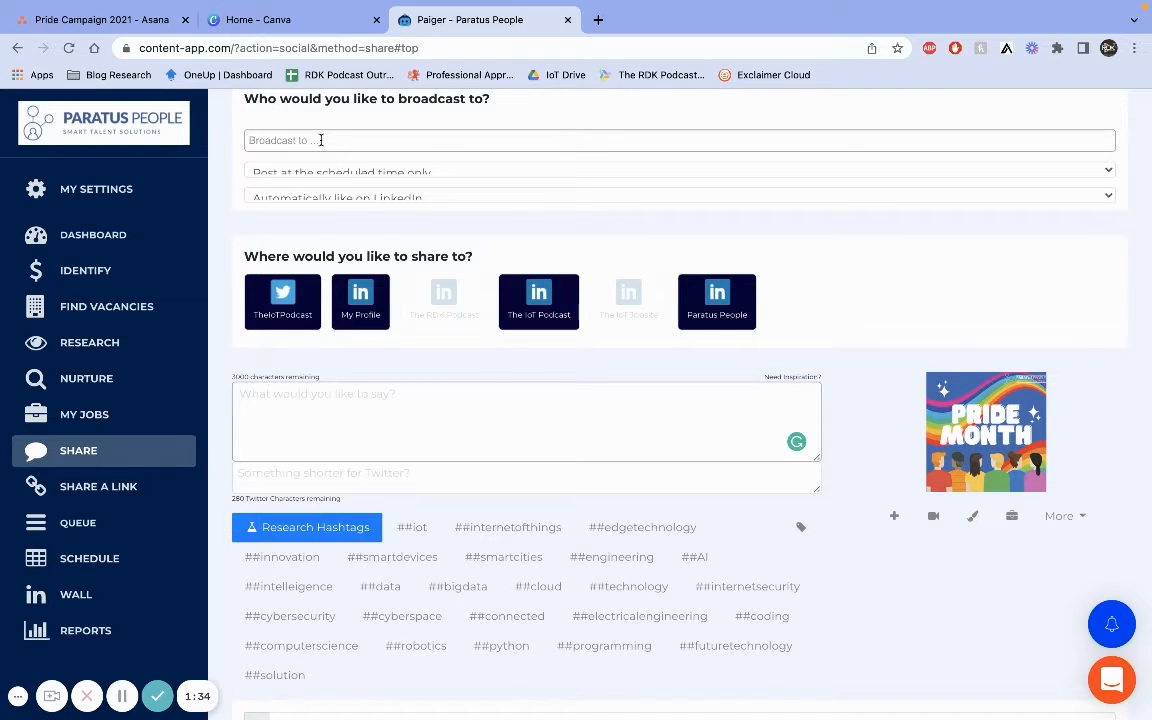
left_click(288, 137)
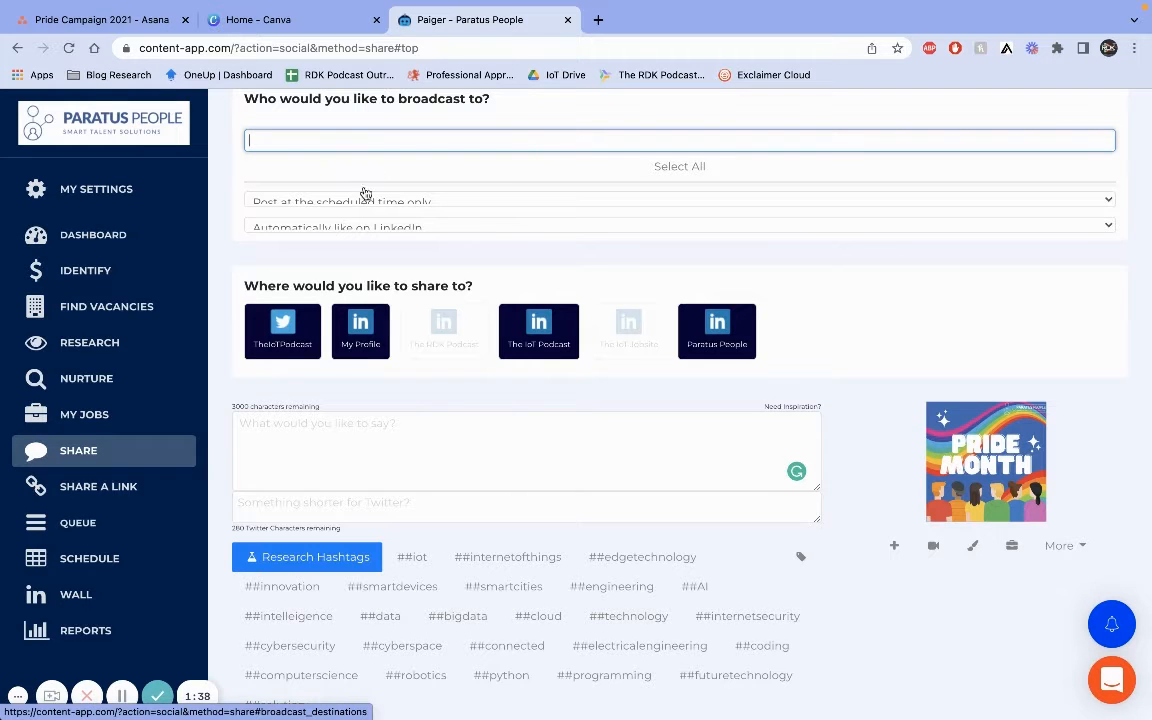
left_click(818, 114)
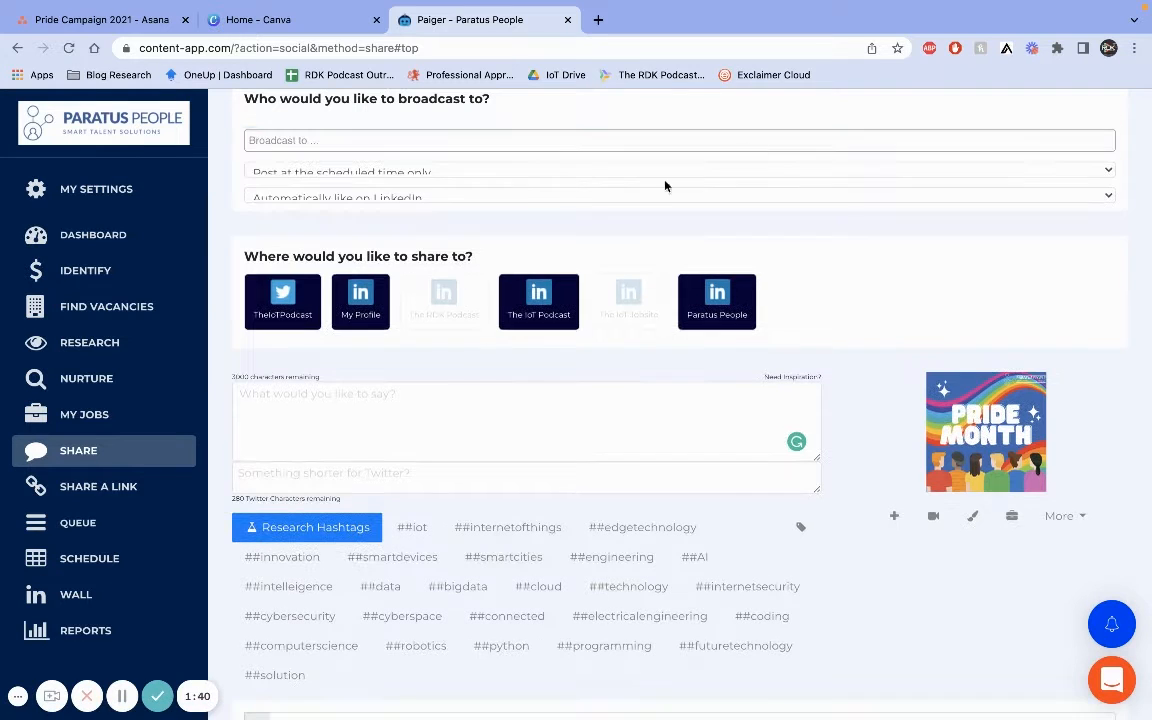
left_click(445, 198)
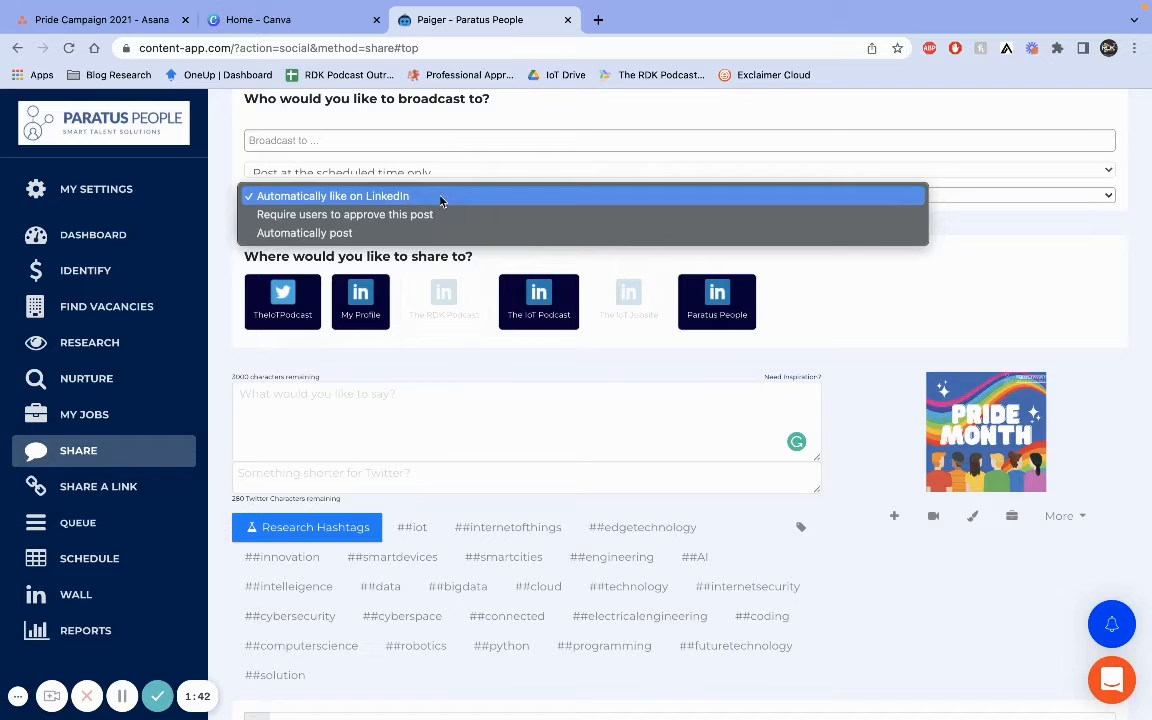
left_click(1023, 230)
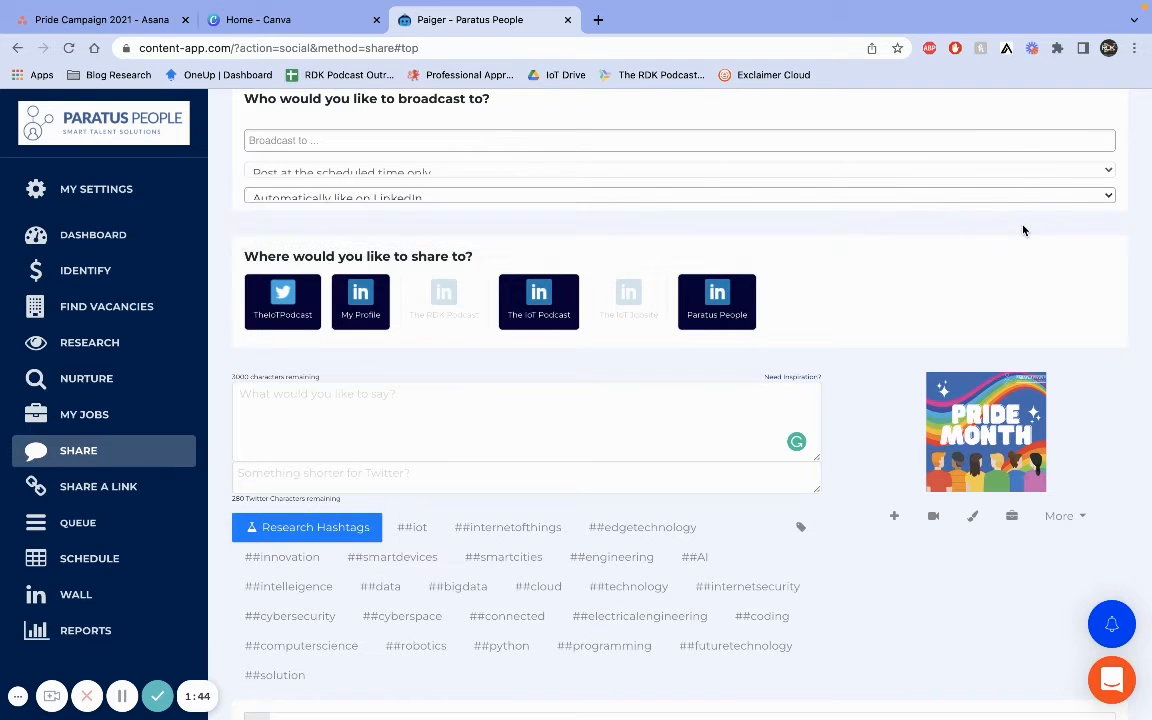
left_click(898, 172)
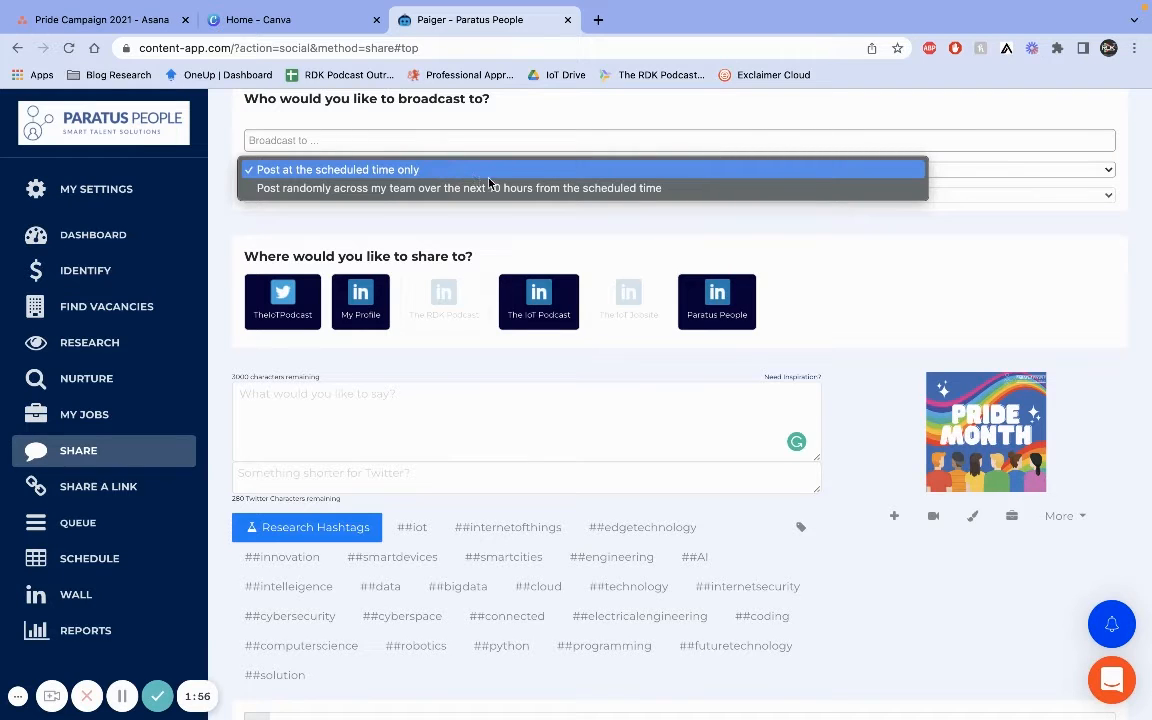
left_click(931, 239)
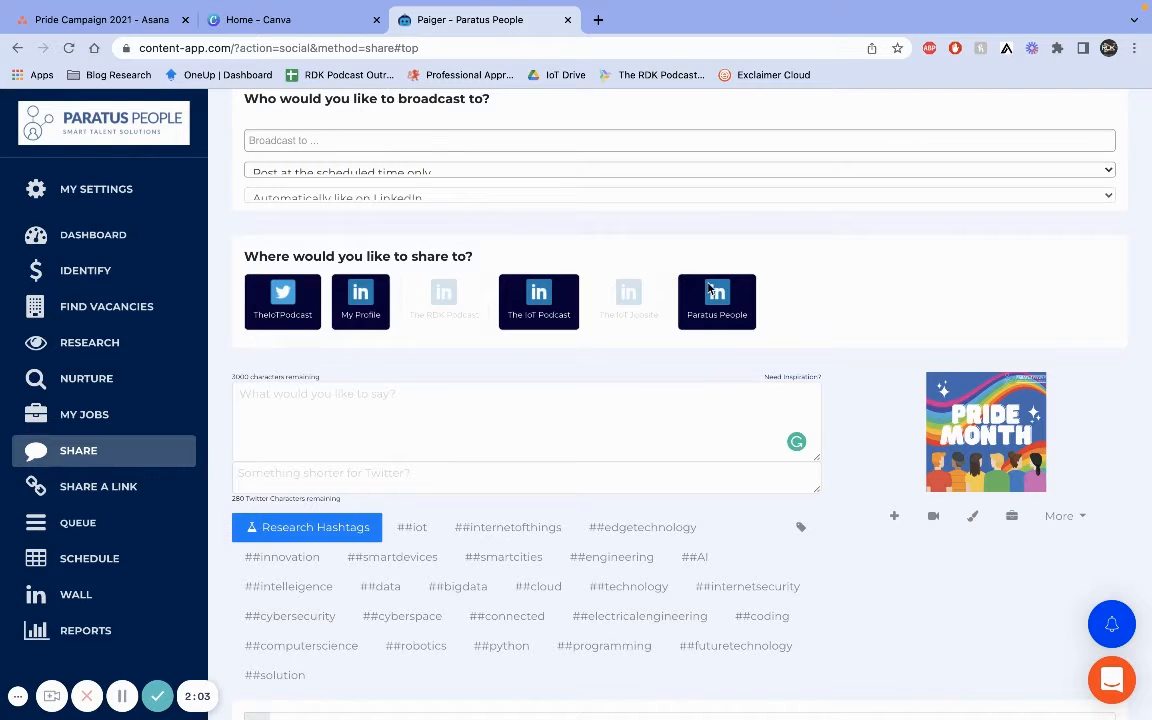
Deselect My Profile, the TheIoTPodcast Twitter account and The IoT Podcast so the post is shared only to Paratus People.
left_click(360, 308)
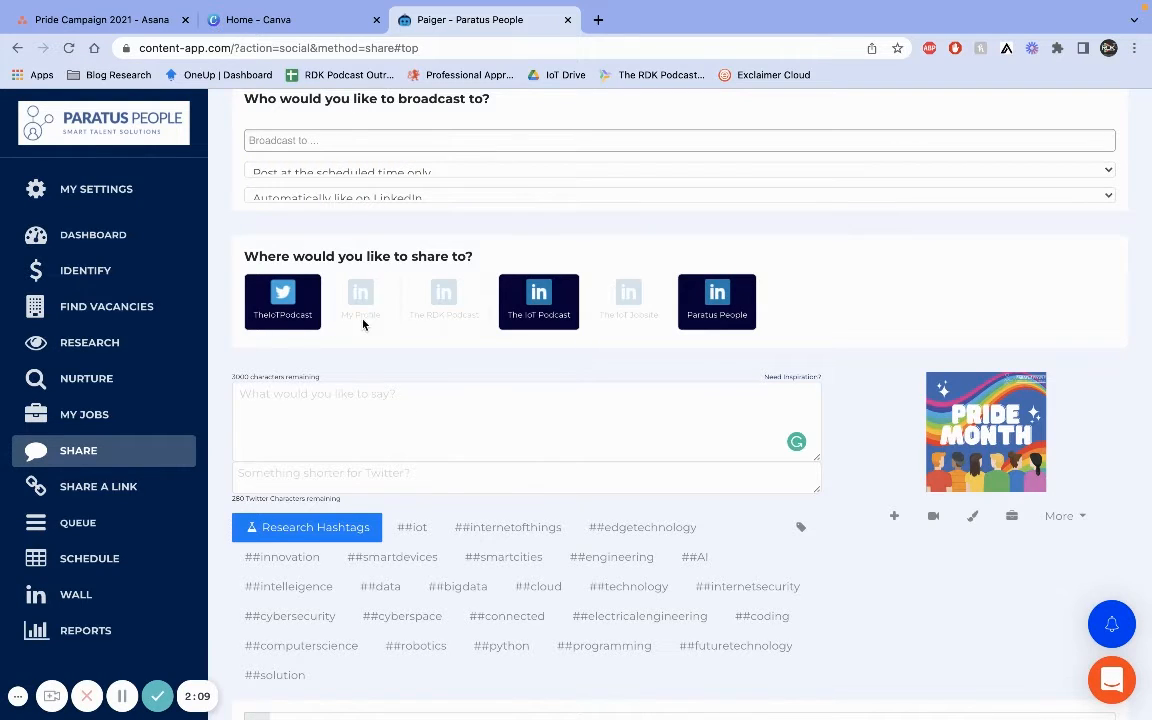
left_click(278, 305)
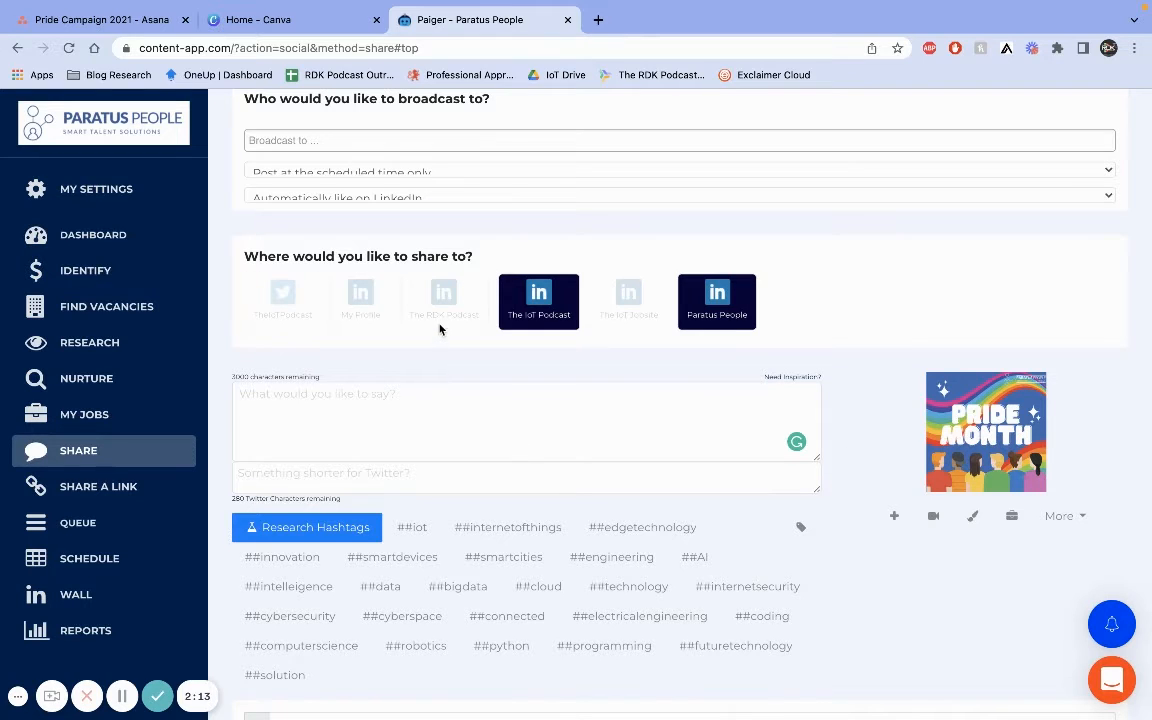
left_click(545, 302)
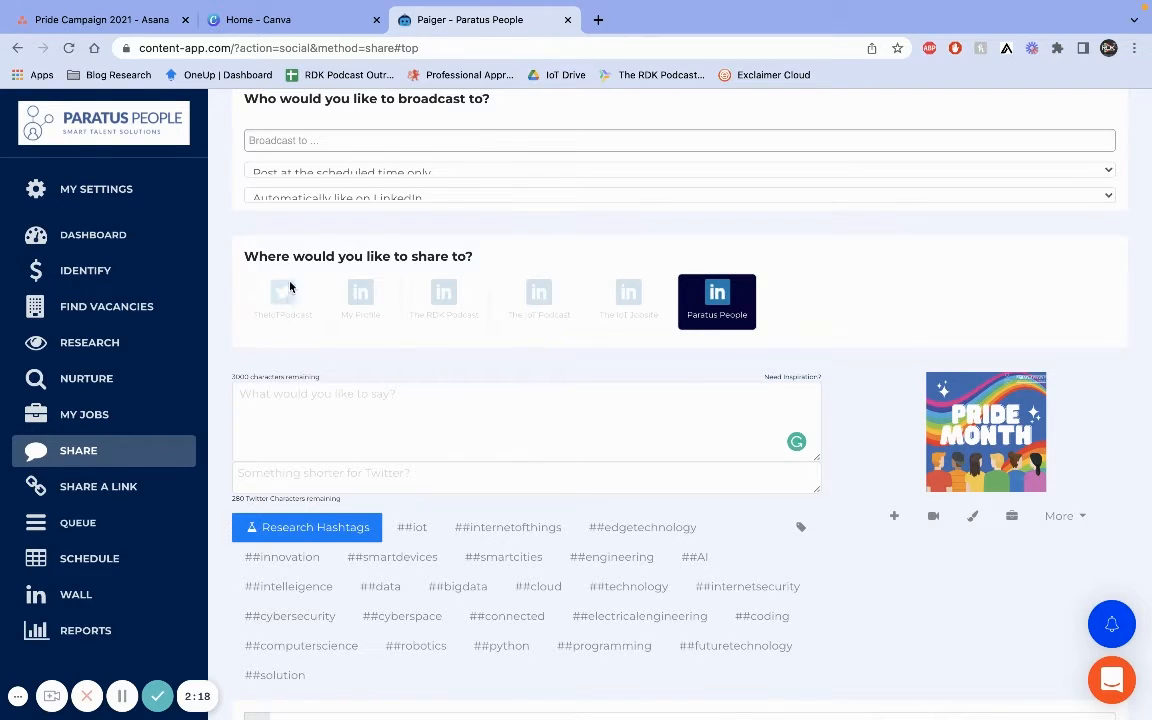
Write the post's opening line "It's June 1st, which means... It's Pride Month!" followed by rainbow and sparkles emojis.
scroll(537, 419, "down", 2)
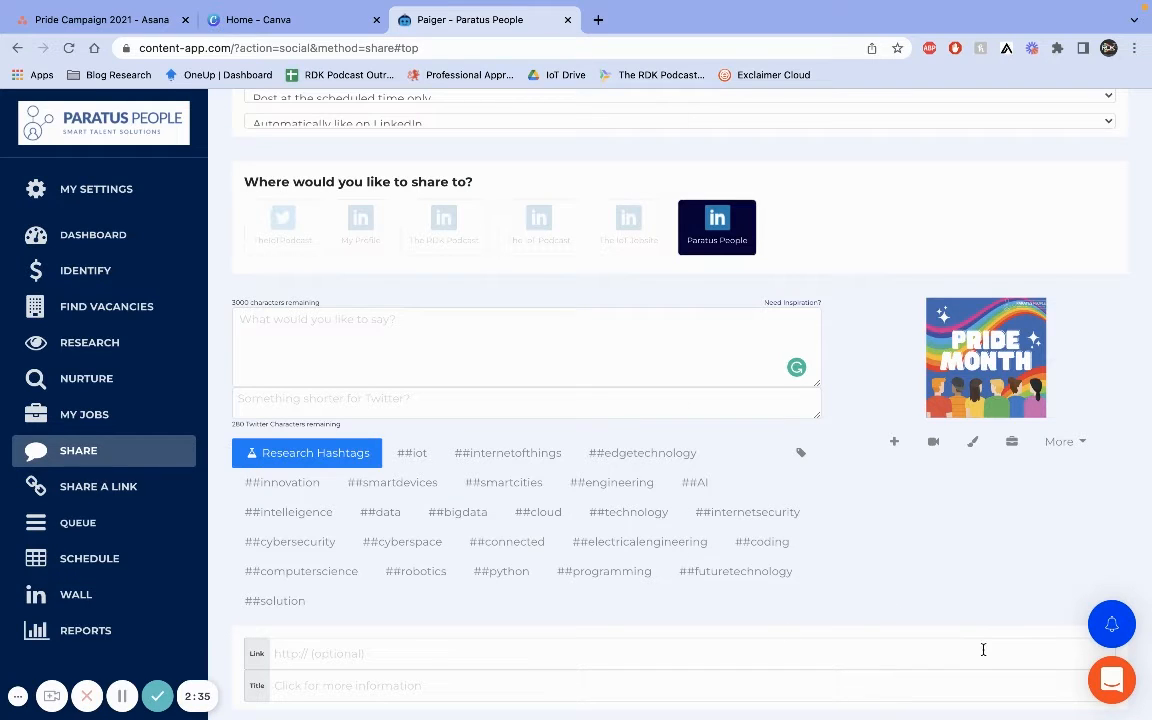
left_click(456, 350)
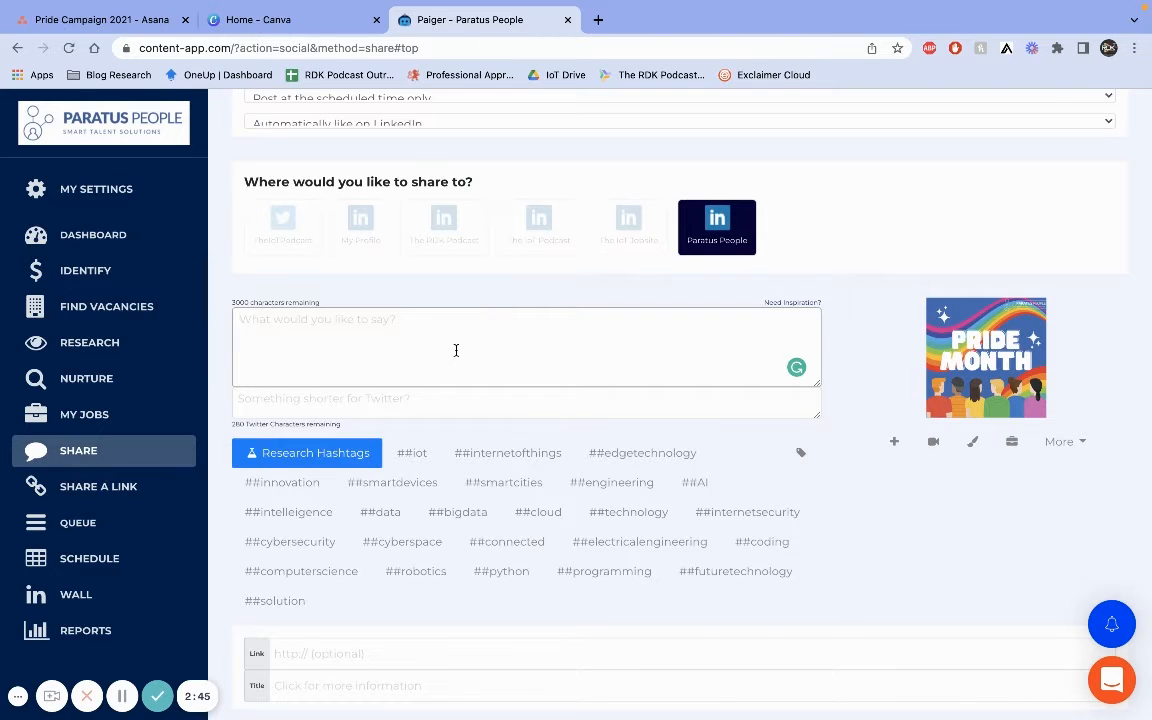
type("It's June 1st, which")
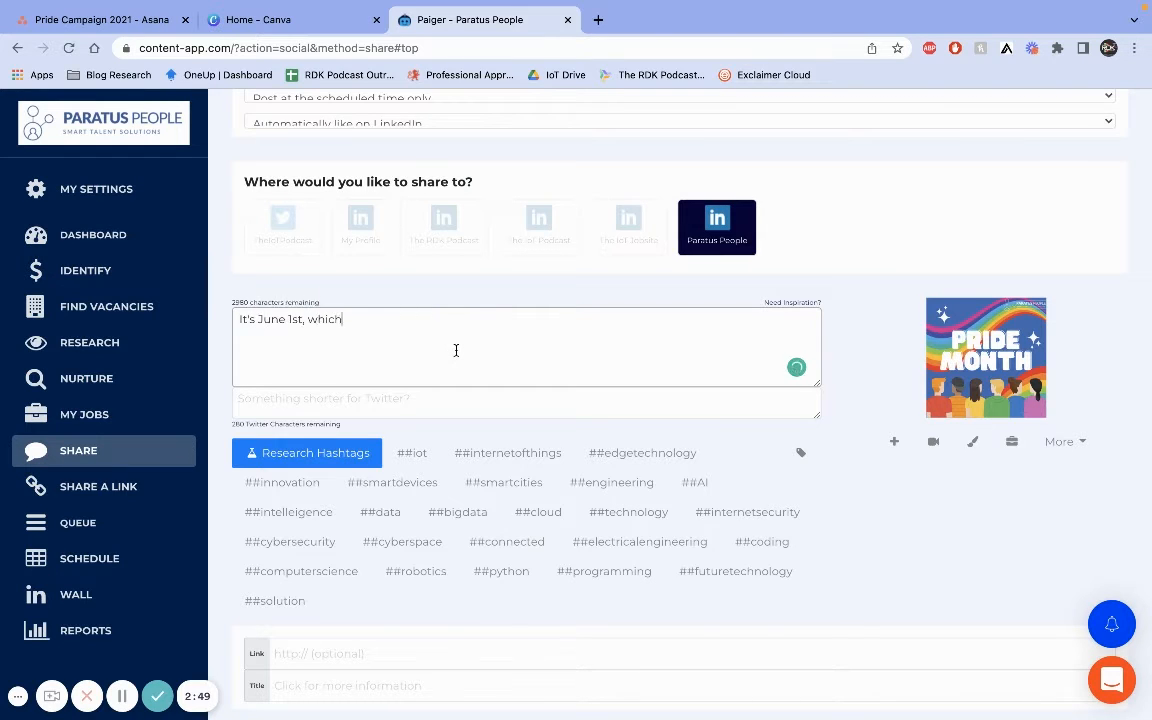
type(" means... It's Pride Month!")
key("ctrl+super+space")
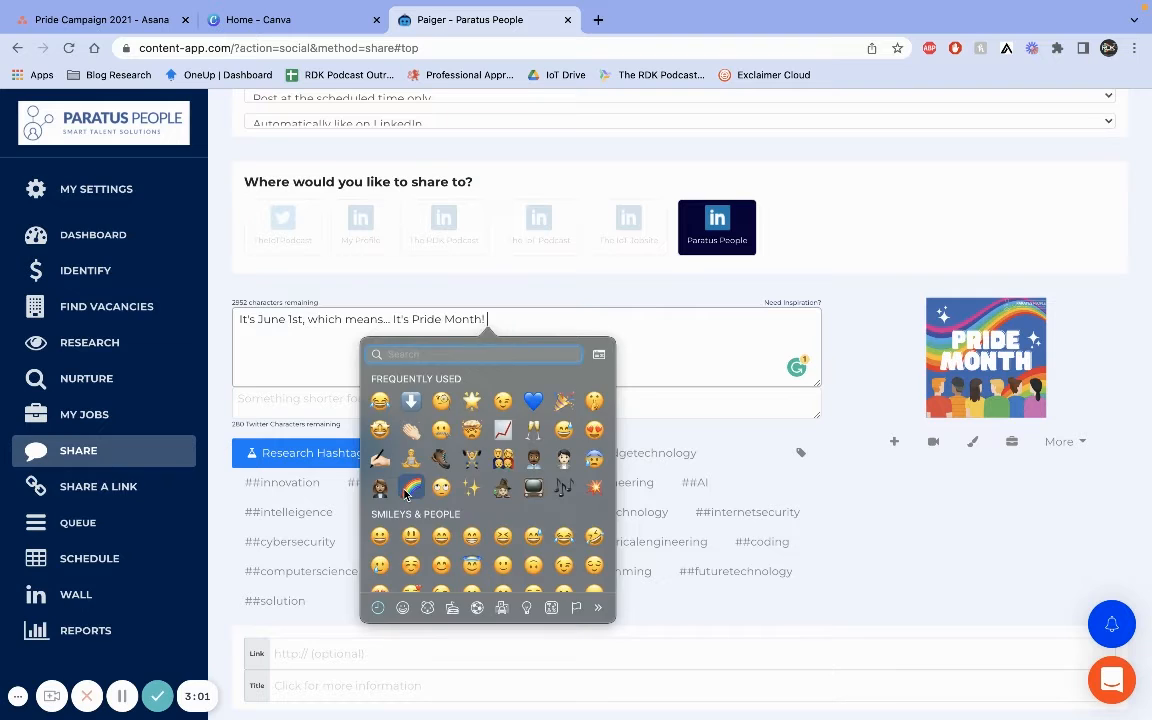
left_click(407, 491)
key("ctrl+super+space")
left_click(486, 490)
Begin a second paragraph, separated by a blank line, with the words "To celebrate, Paratus".
key("Return")
key("Return")
type("TO celebrate, Paratus")
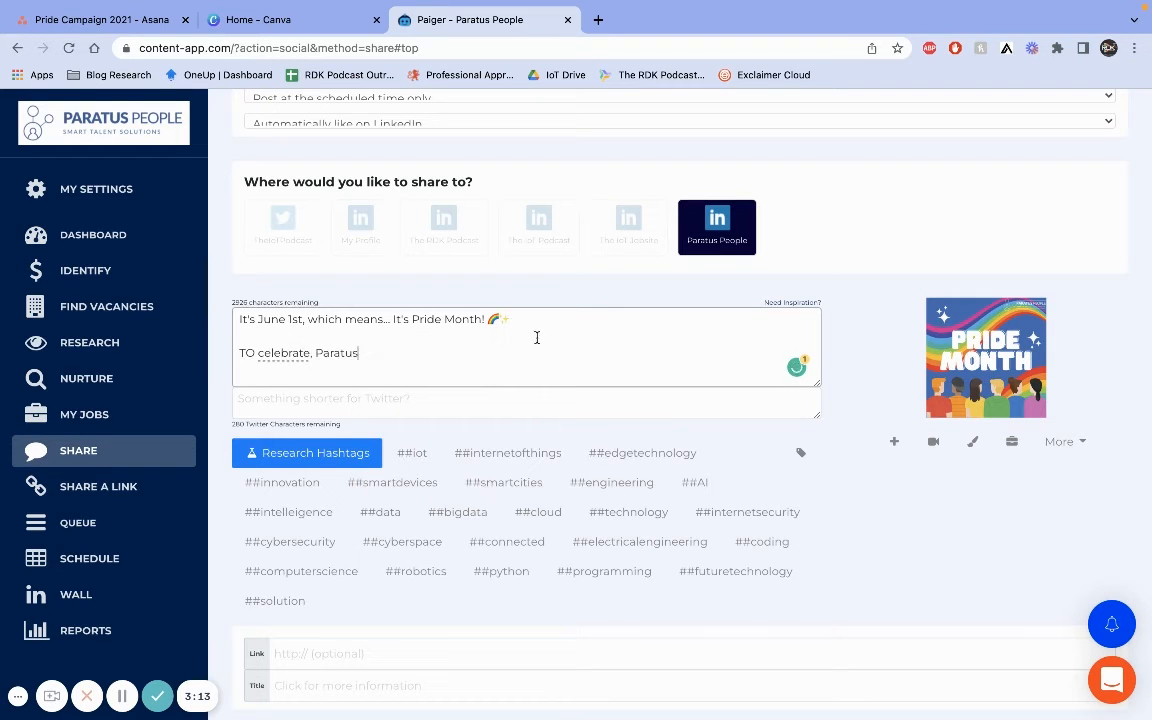
left_click(254, 353)
key("BackSpace")
type("o")
Rewrite the words after "To celebrate," as "Paratus are going to be up".
left_click(383, 355)
key("BackSpace")
key("BackSpace")
key("BackSpace")
key("BackSpace")
key("BackSpace")
key("BackSpace")
key("BackSpace")
type("will be")
key("BackSpace")
key("BackSpace")
key("BackSpace")
key("BackSpace")
key("BackSpace")
key("BackSpace")
key("BackSpace")
type("Paratus are going to be up")
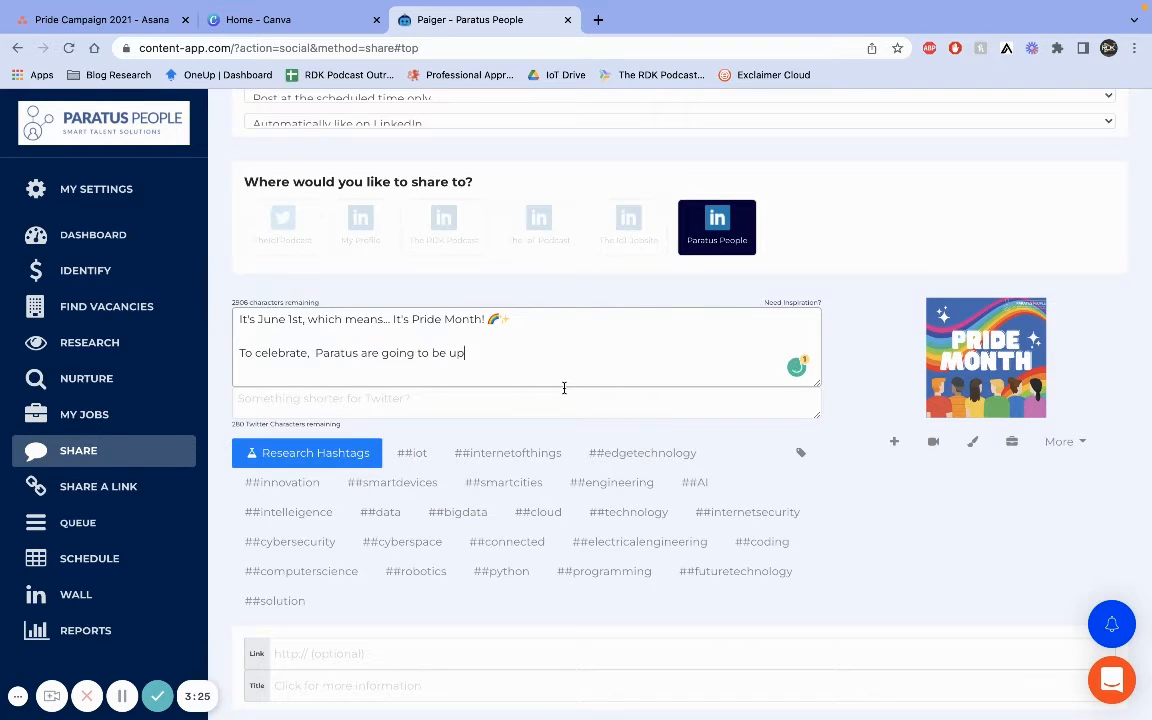
Complete the sentence with "uploading some fantastic stories of tech influencers who are part of the LGTBQ+ community twice a week, every week.".
type("loading some fantastic stories of tech influencers who ar")
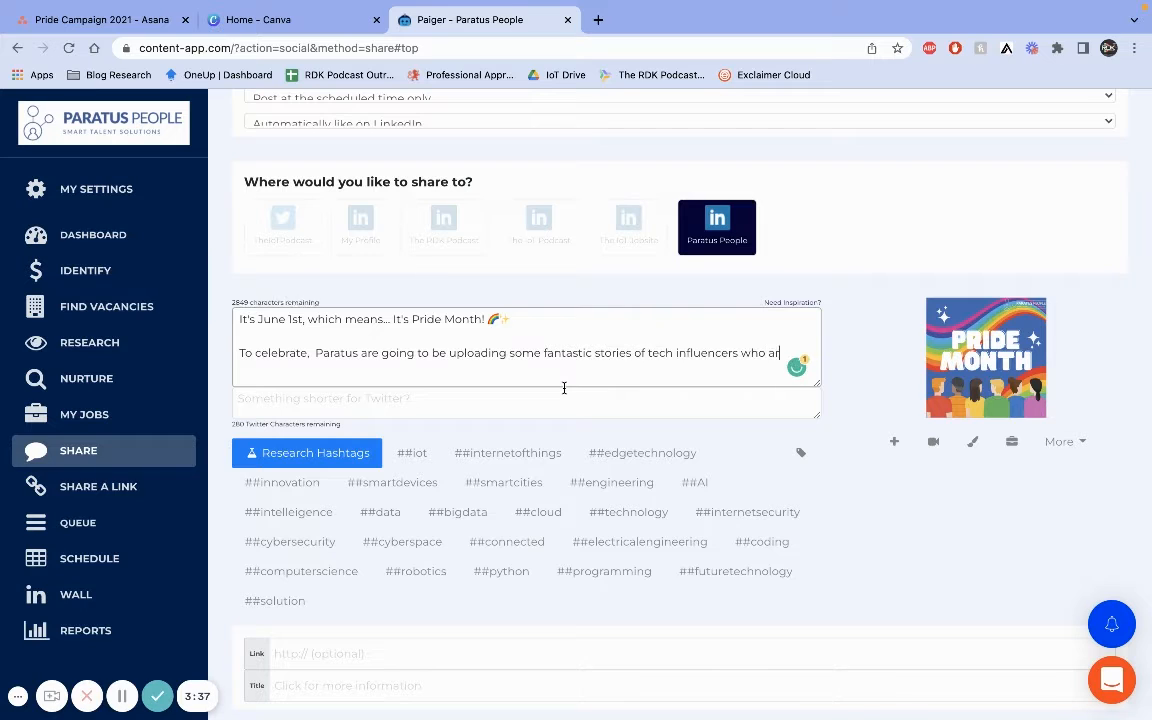
type("e part of the LGTBQ+ community, with")
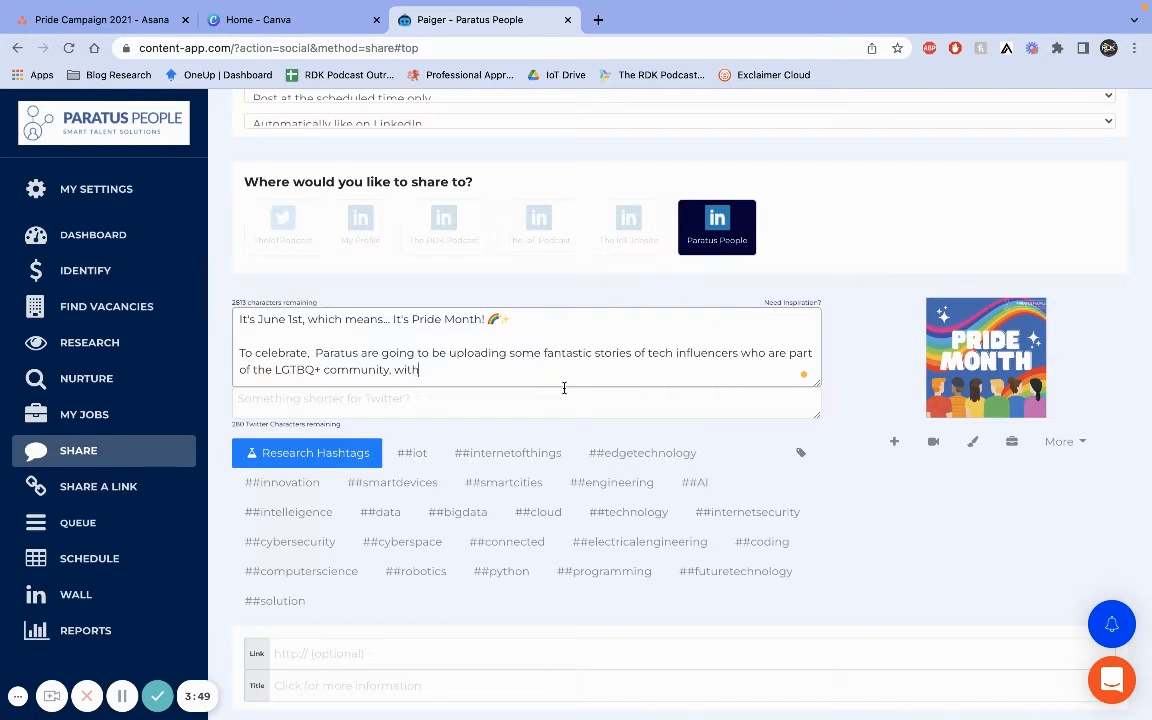
key("BackSpace")
key("BackSpace")
key("BackSpace")
key("BackSpace")
key("BackSpace")
key("BackSpace")
type("twice a week, every week.")
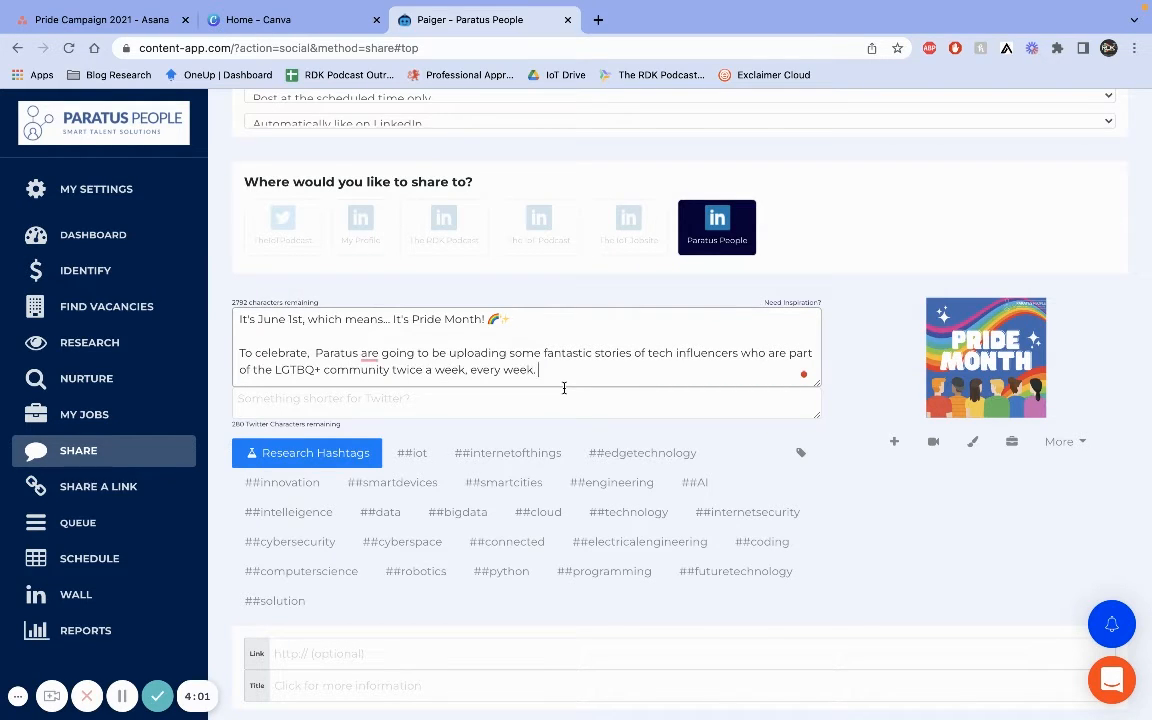
Insert a paragraph below the opening line: "We would like to with the LGBTQ+ community a happy and safe Pride Month.".
left_click(579, 321)
key("Return")
key("Return")
type("We would like to with the LGBTQ+ community ")
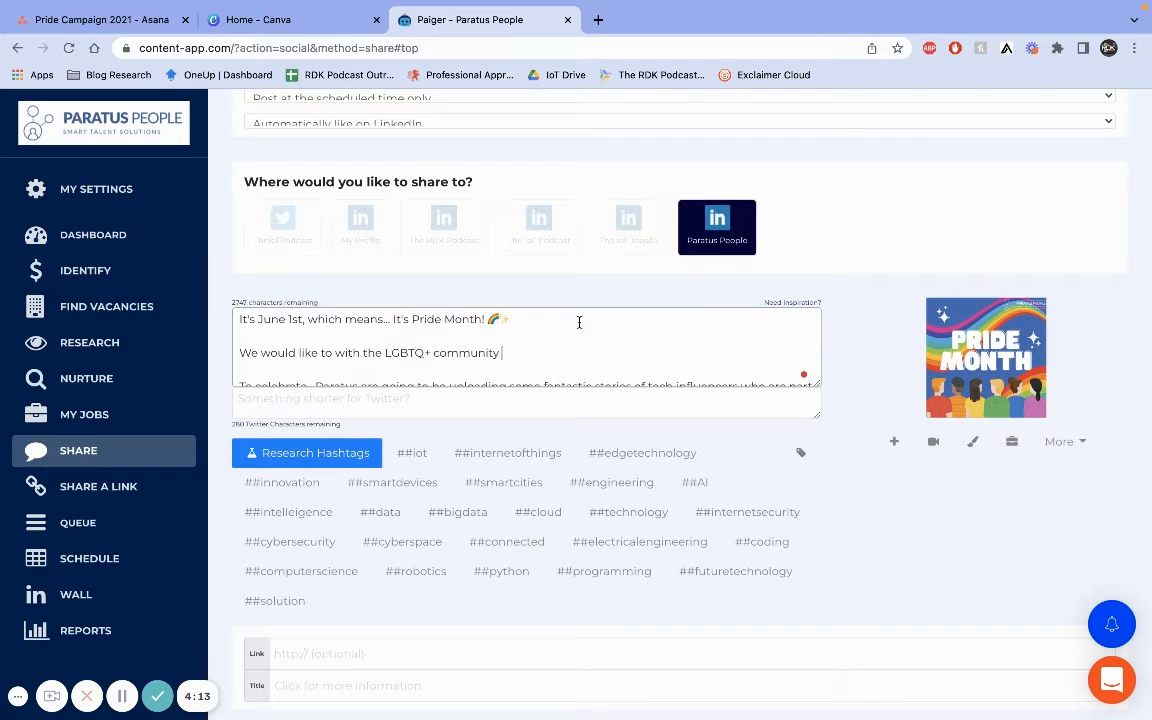
type("a happy and safe Pride Month.")
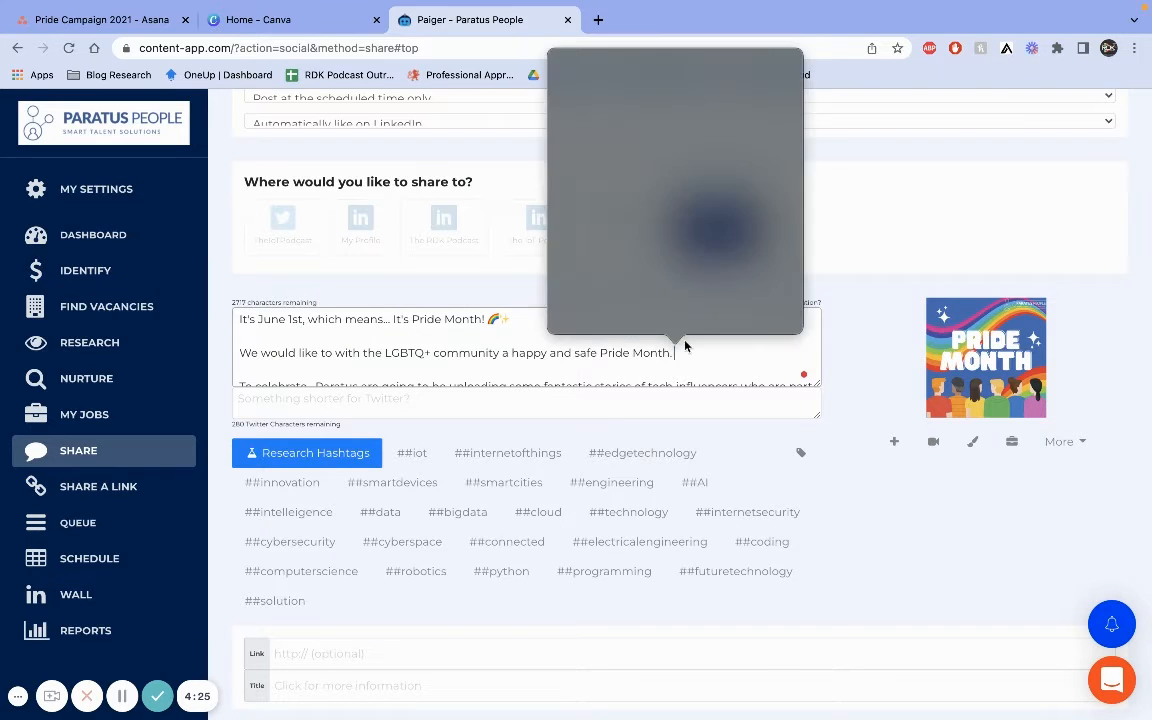
Add red, orange and yellow heart emojis after "a happy and safe Pride Month.".
key("Escape")
key("ctrl+super+space")
type("heart")
left_click(578, 112)
scroll(560, 355, "down", 1)
key("ctrl+super+space")
type("heart")
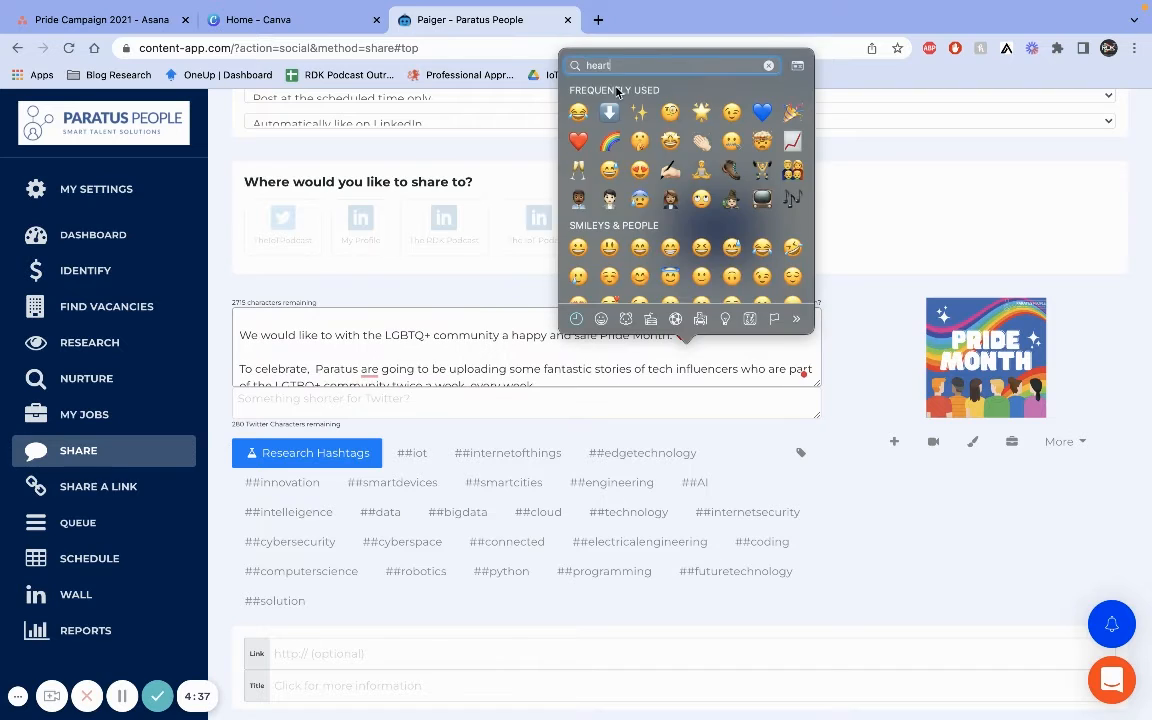
left_click(640, 152)
key("ctrl+super+space")
type("heart")
left_click(745, 432)
Add green, blue and purple heart emojis after the yellow heart.
key("ctrl+super+space")
type("green")
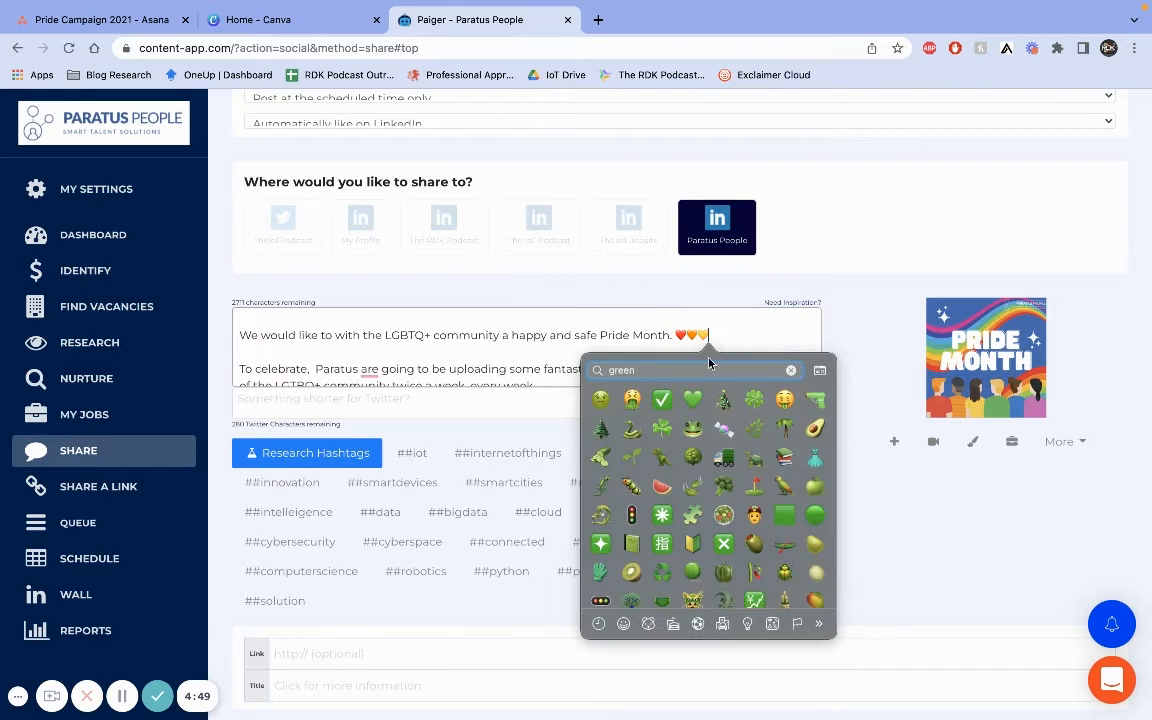
left_click(692, 399)
key("ctrl+super+space")
left_click(800, 416)
key("ctrl+super+space")
type("purple")
left_click(686, 400)
Add the hashtags "#PrideMonth #Pride2021 #LGBTQ #LGBTQCommunity #Technology #IoT" at the end of the post, below a blank line.
left_click(657, 375)
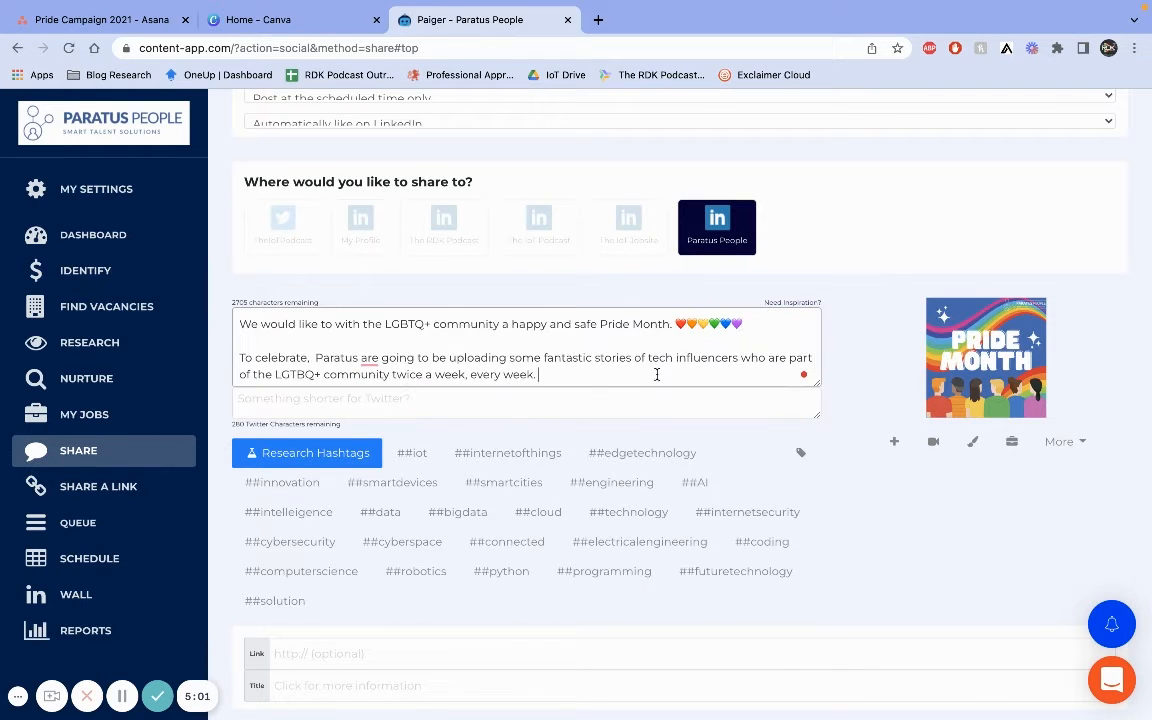
key("Return")
key("Return")
type("#PrideMonth #Pride2021")
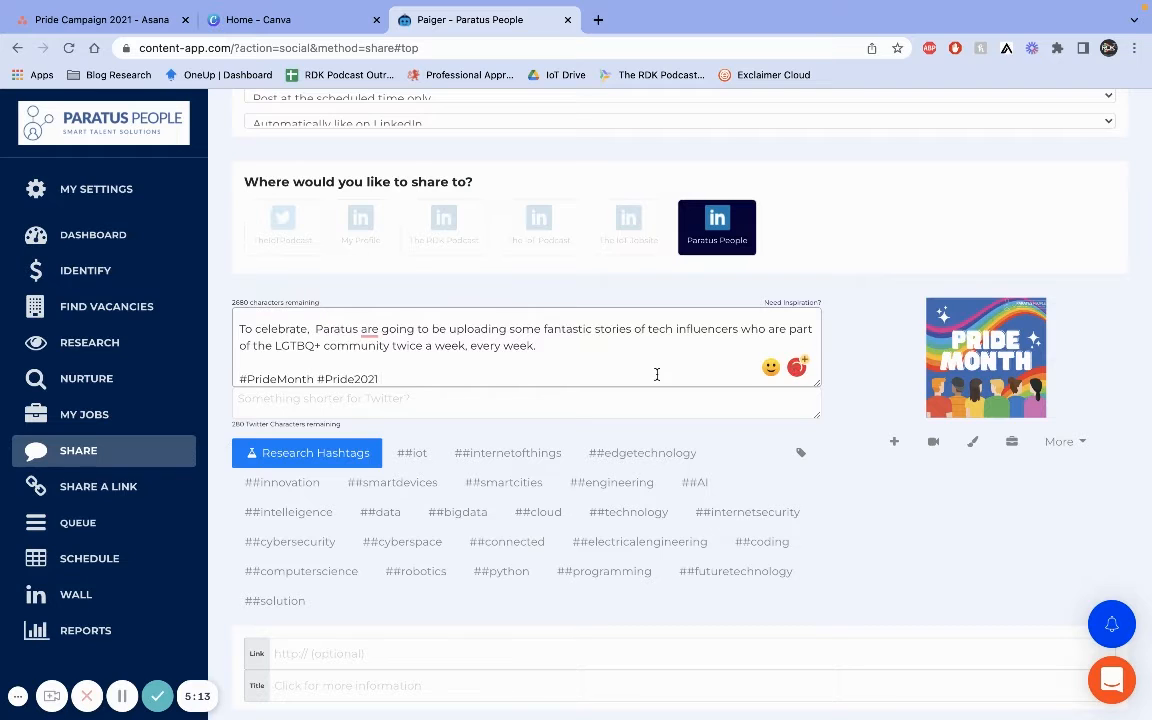
type(" #LGBTQ #LGBTQCommunity #Tech")
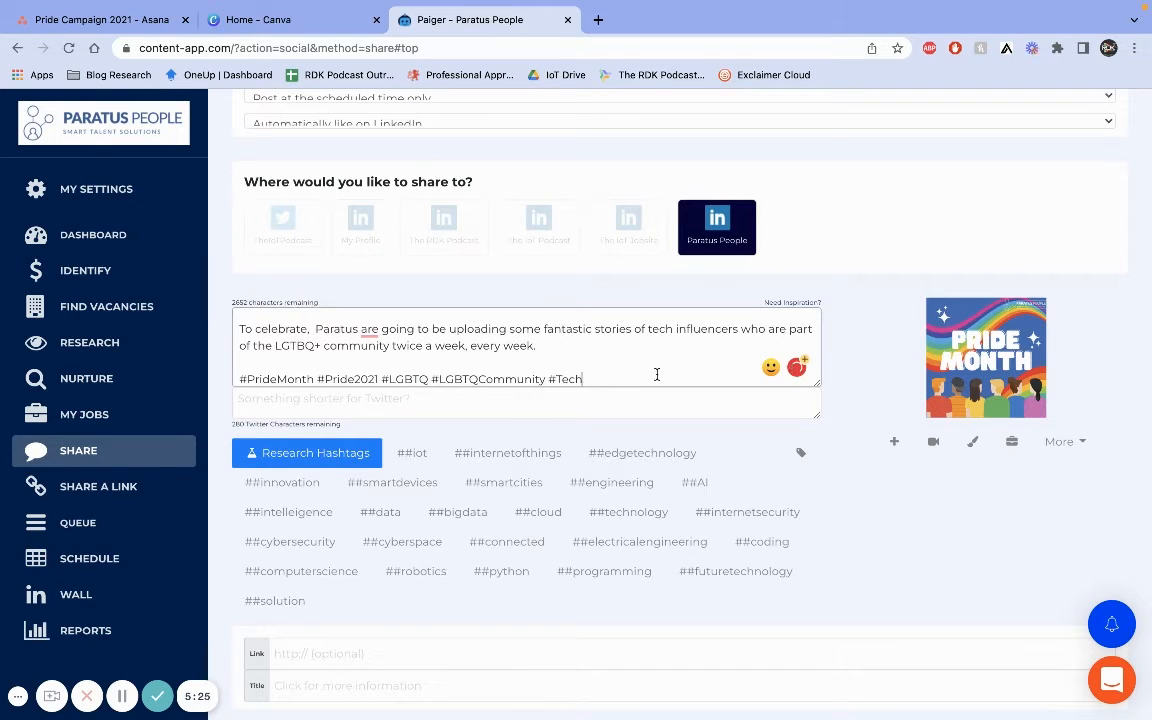
type("nology #IoT")
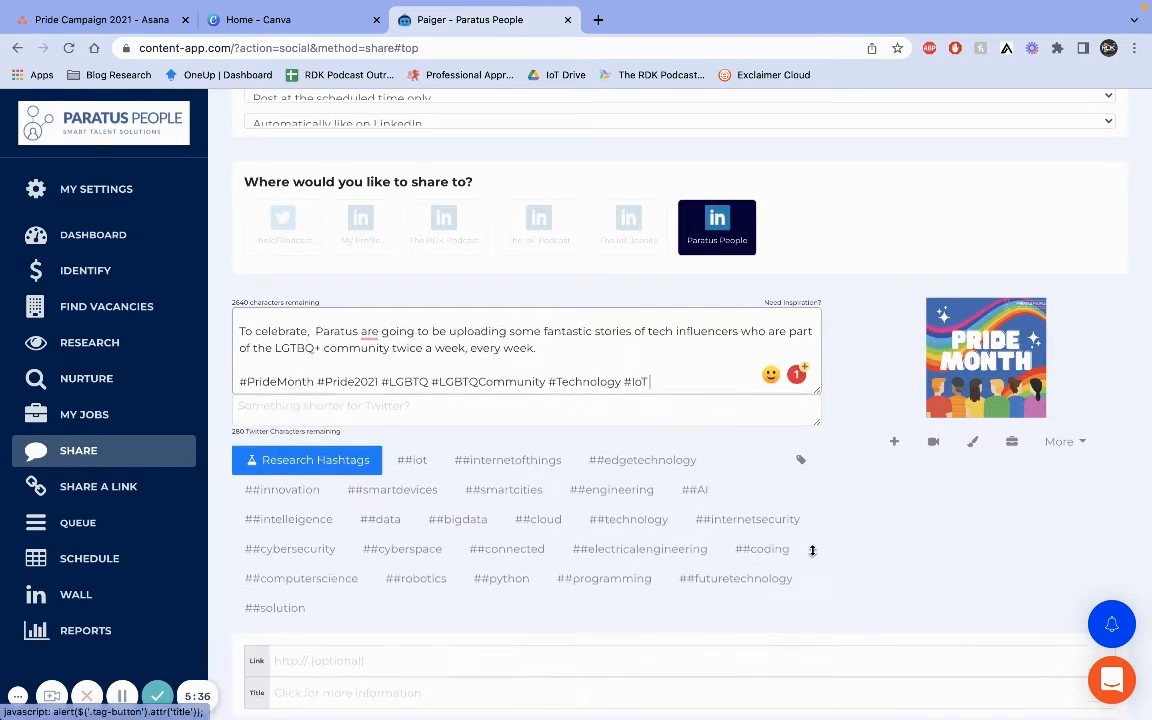
Enlarge the post's text box so that the full post text fits in it.
mouse_move(812, 550)
left_mouse_down()
mouse_move(814, 527)
mouse_move(818, 562)
mouse_move(819, 550)
left_mouse_up()
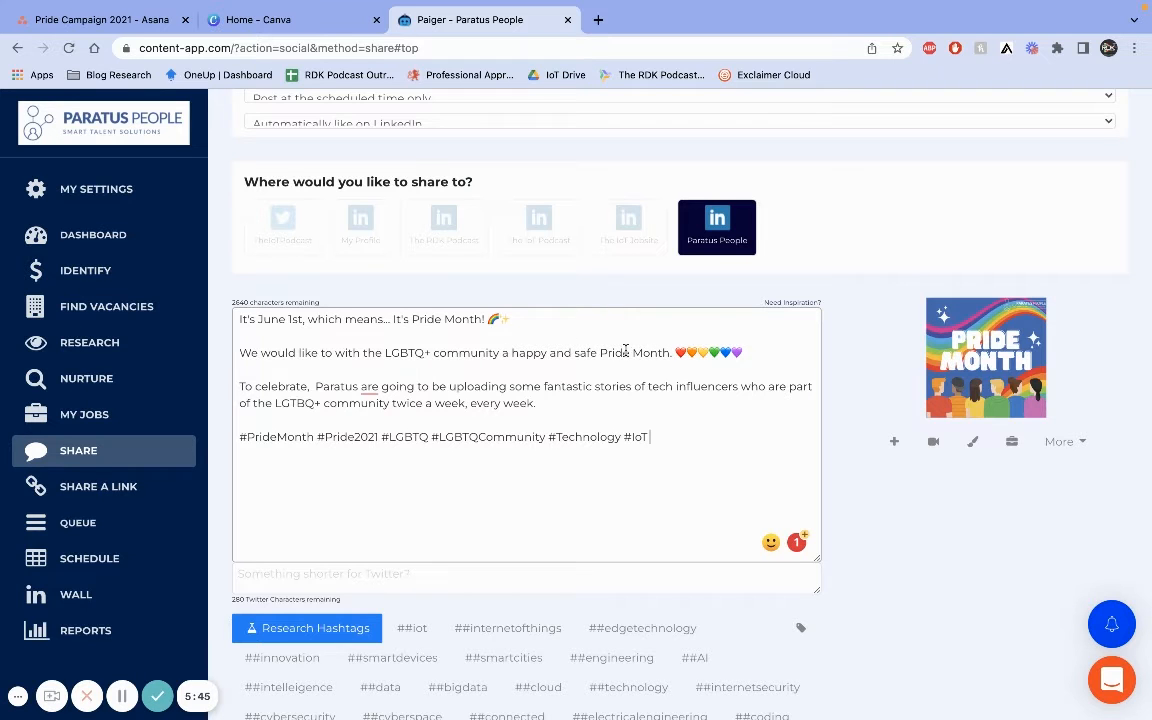
scroll(673, 502, "down", 1)
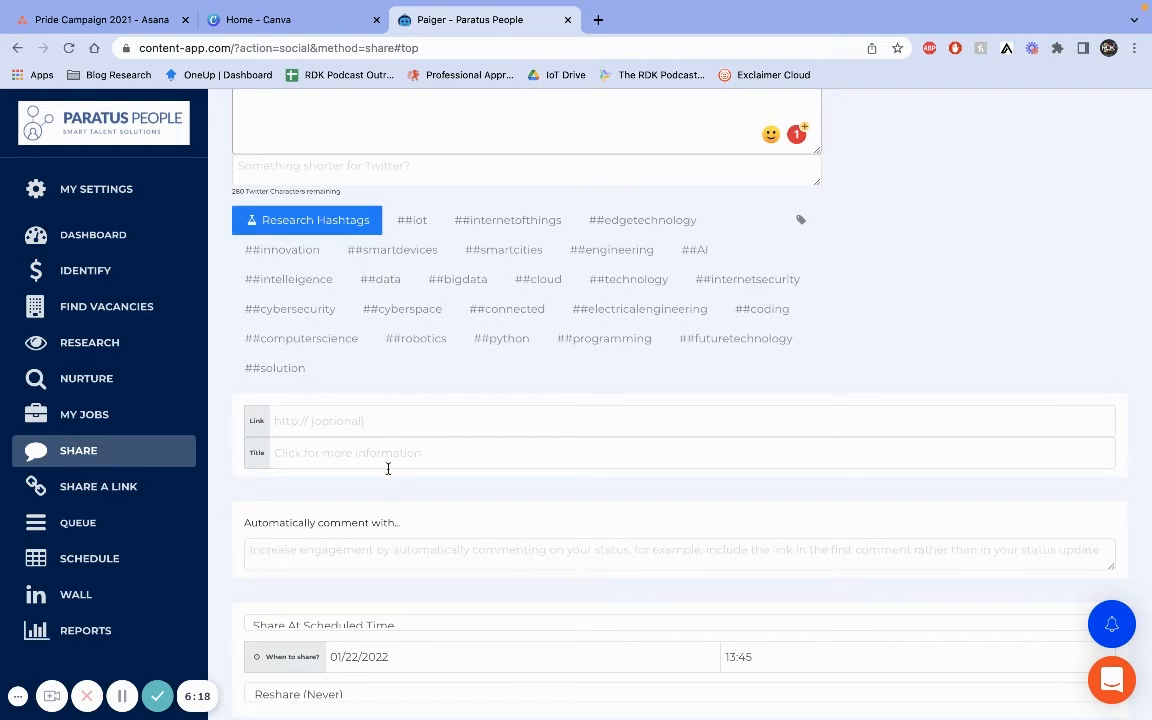
Examine the link title field, the automatic comment field and the options for sharing at the scheduled time or saving as draft.
left_click(378, 453)
left_click(841, 362)
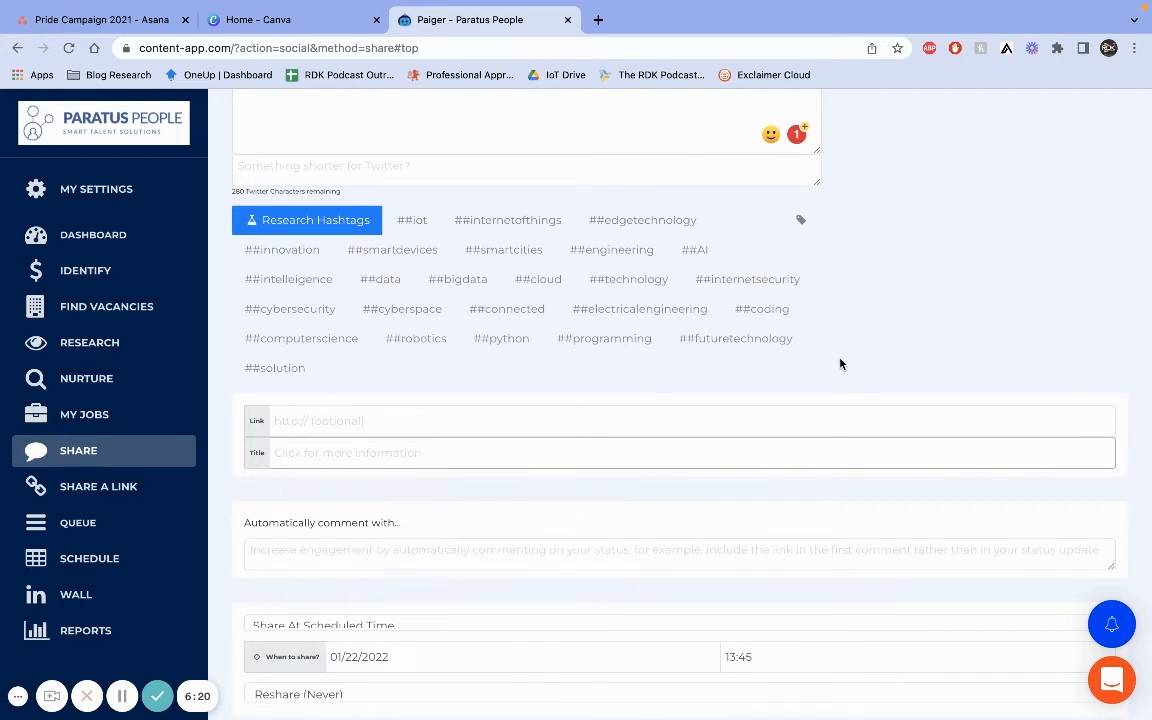
scroll(611, 508, "down", 2)
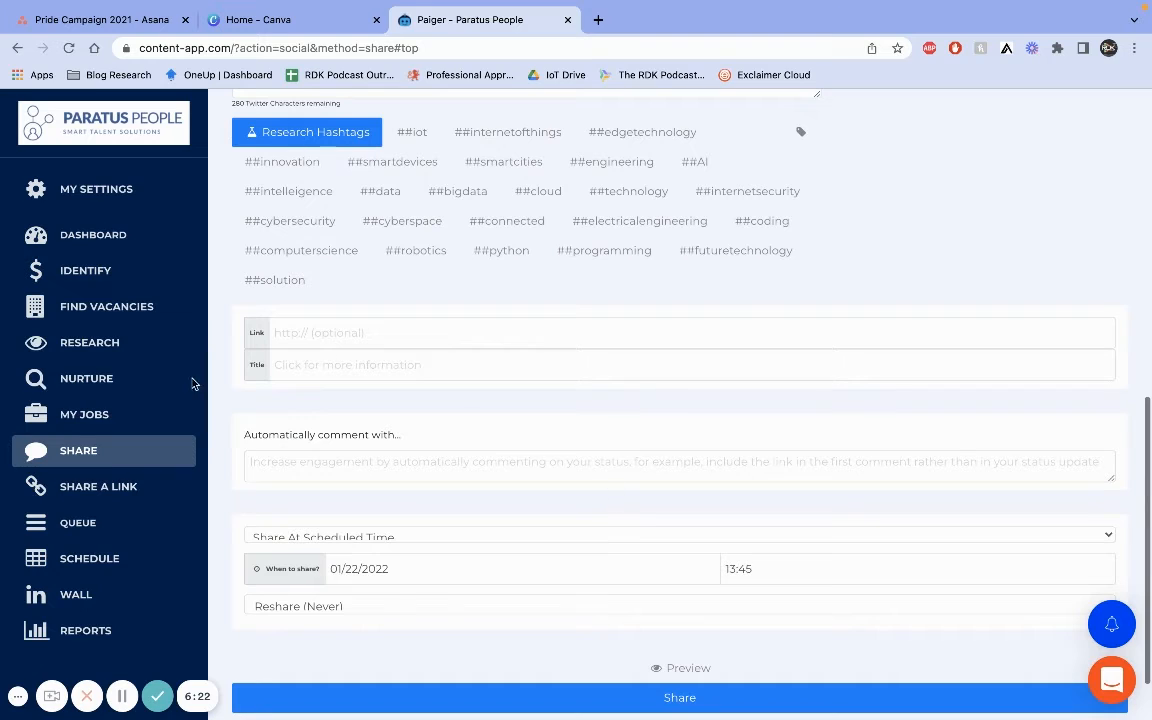
left_click(347, 463)
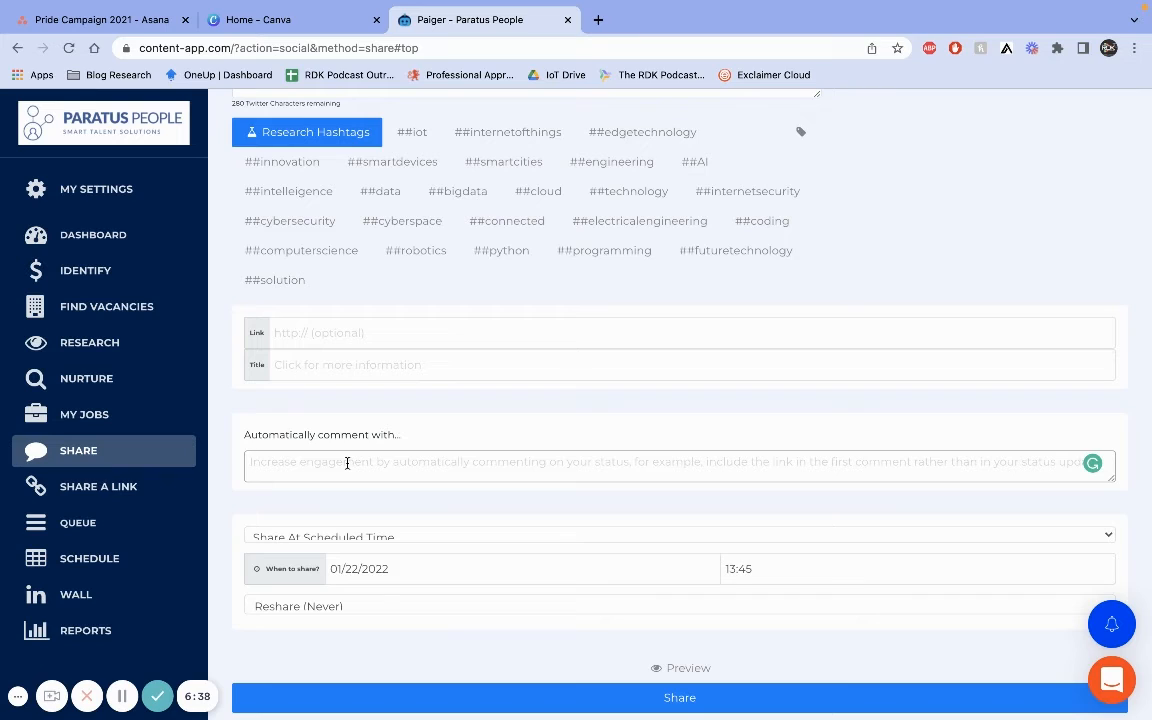
left_click(347, 463)
scroll(347, 463, "down", 1)
left_click(290, 537)
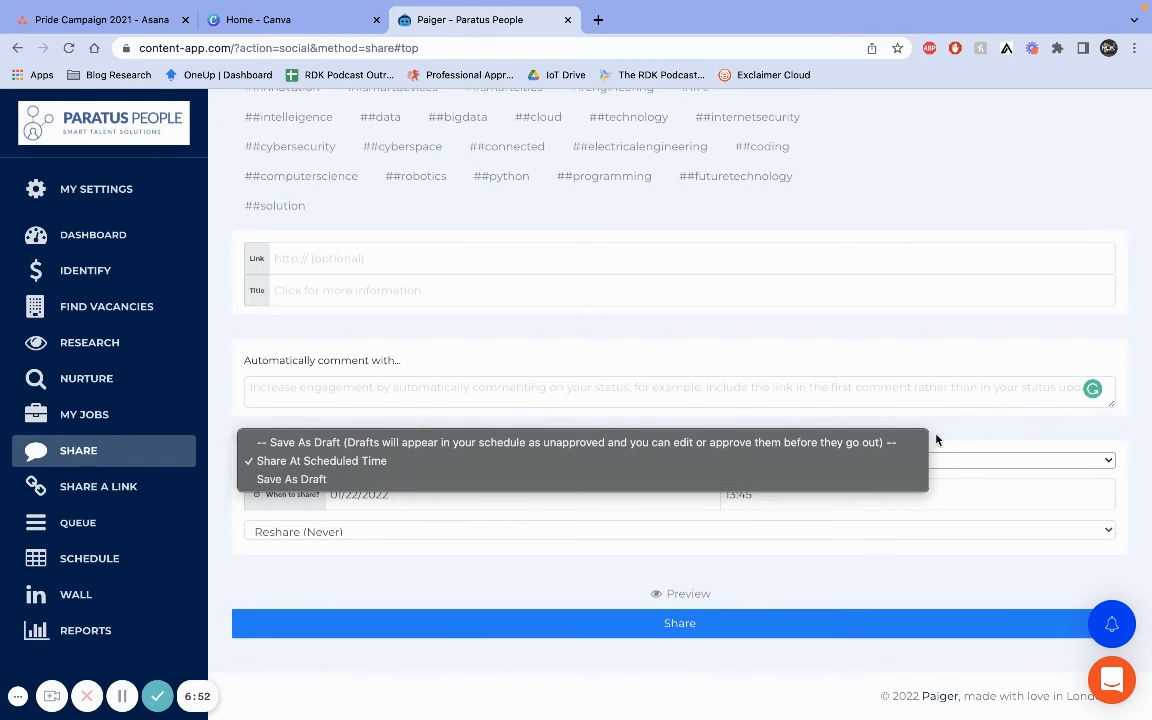
left_click(936, 440)
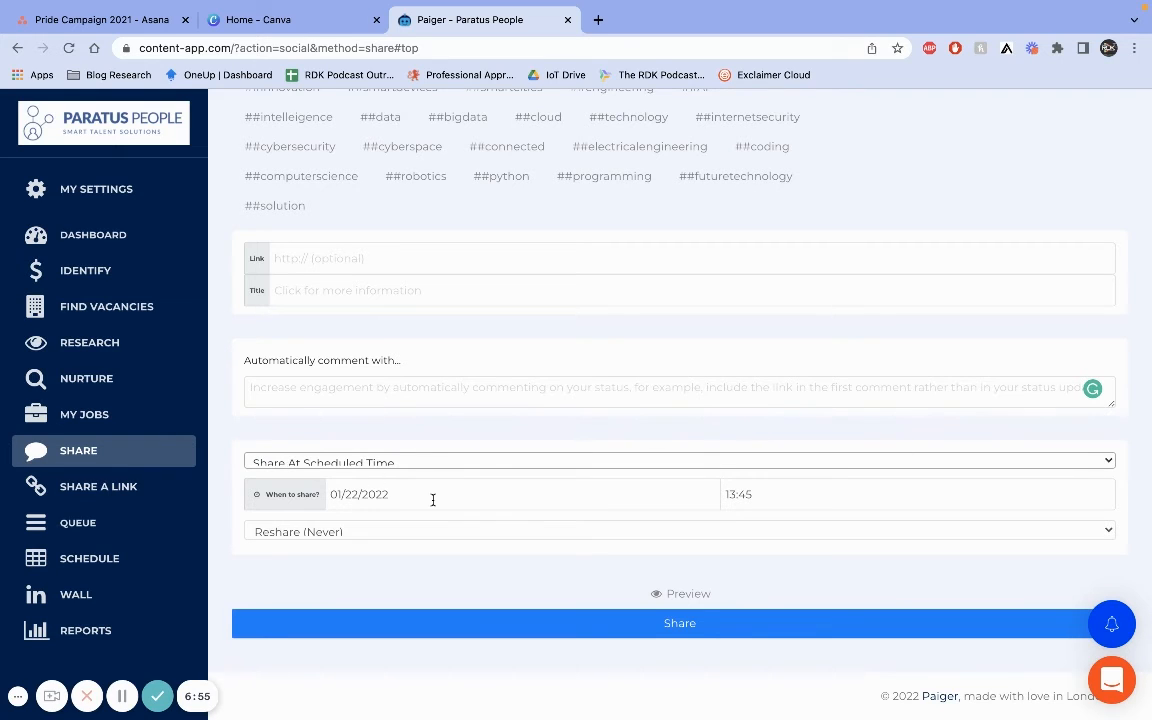
Set the post's share date to 06/01/2021.
left_click(397, 502)
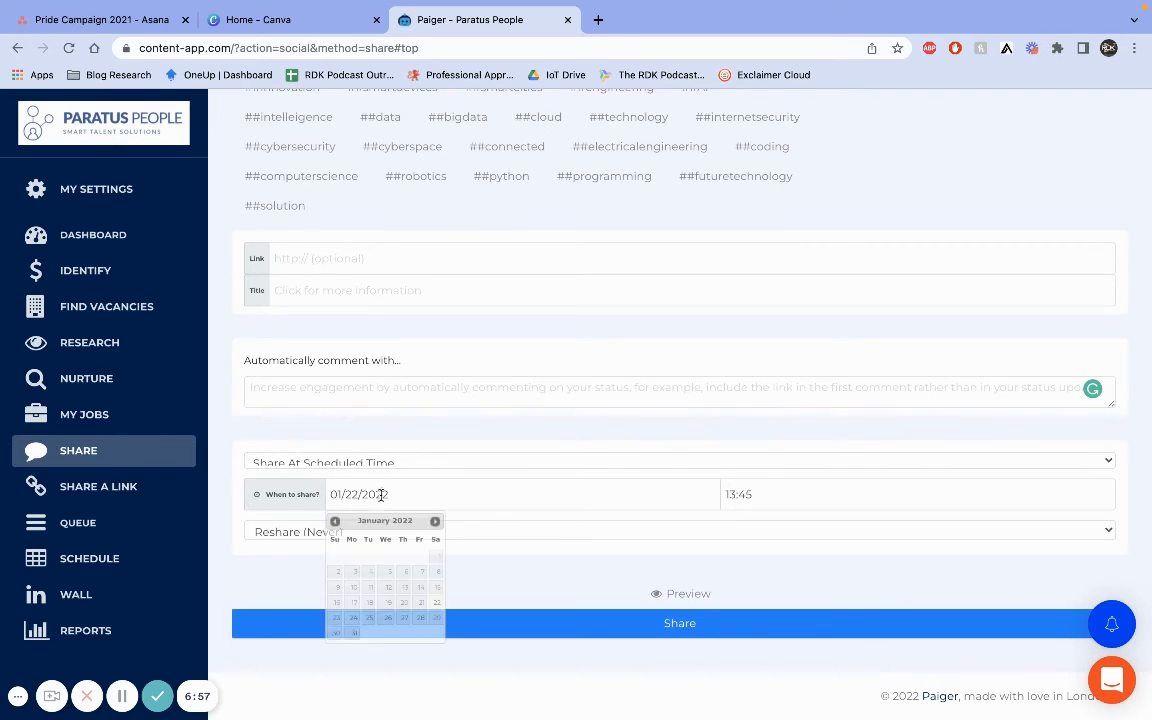
left_click(335, 521)
left_click(335, 521)
left_click(335, 521)
left_click(335, 521)
left_click(335, 521)
left_click(335, 521)
left_click(335, 521)
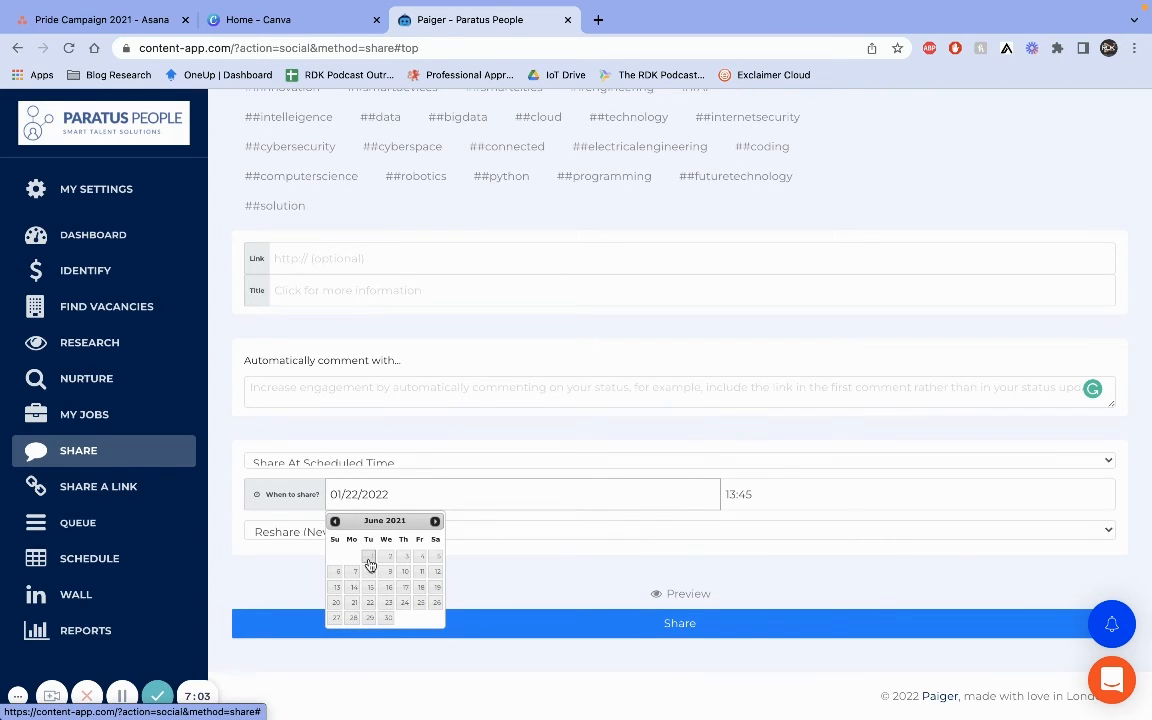
left_click(369, 556)
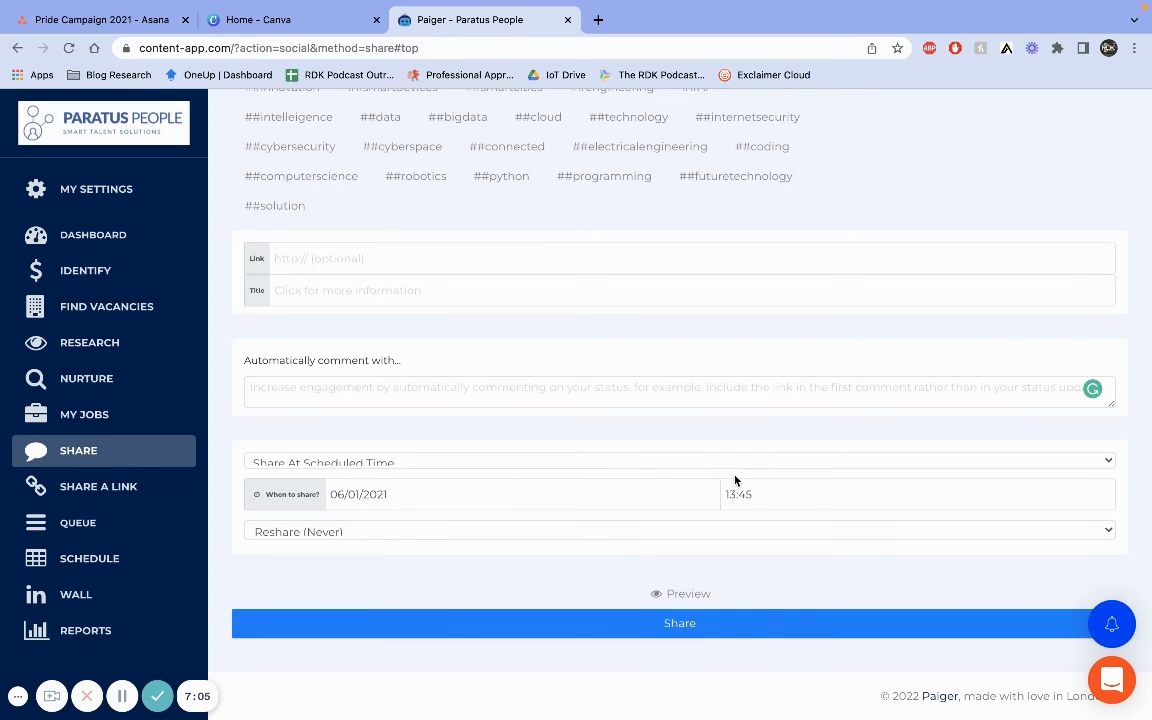
Set the post's share time to 11:00.
left_click(990, 486)
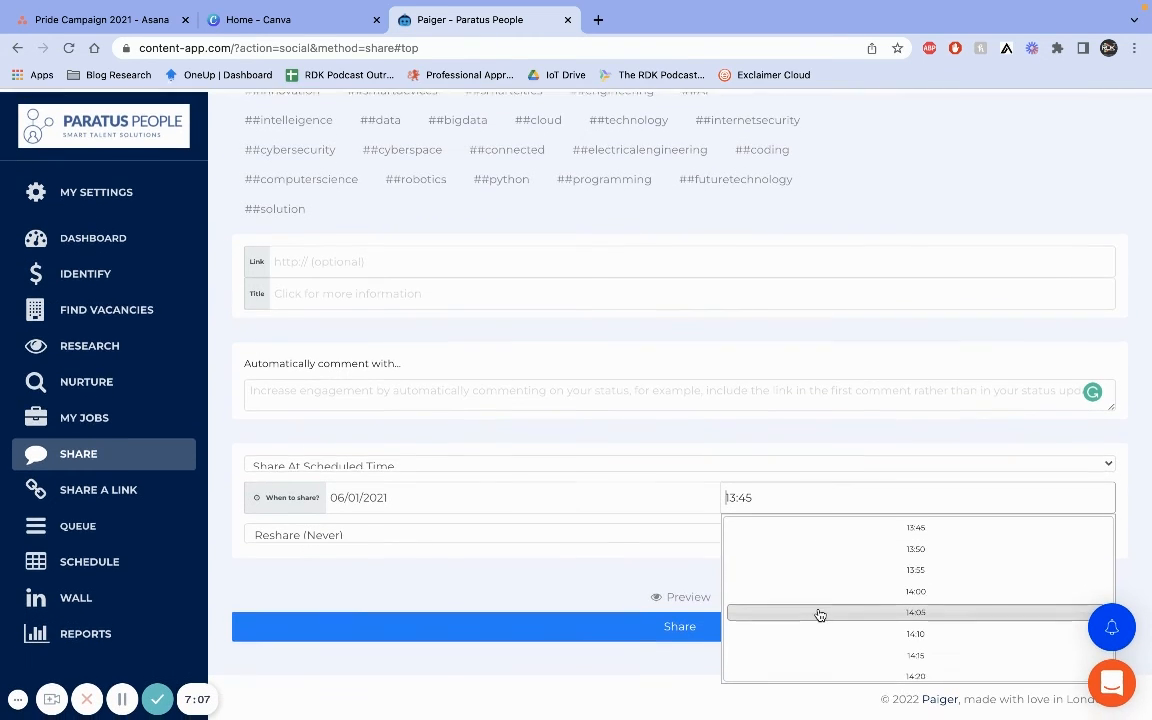
scroll(925, 590, "down", 5)
scroll(927, 590, "down", 7)
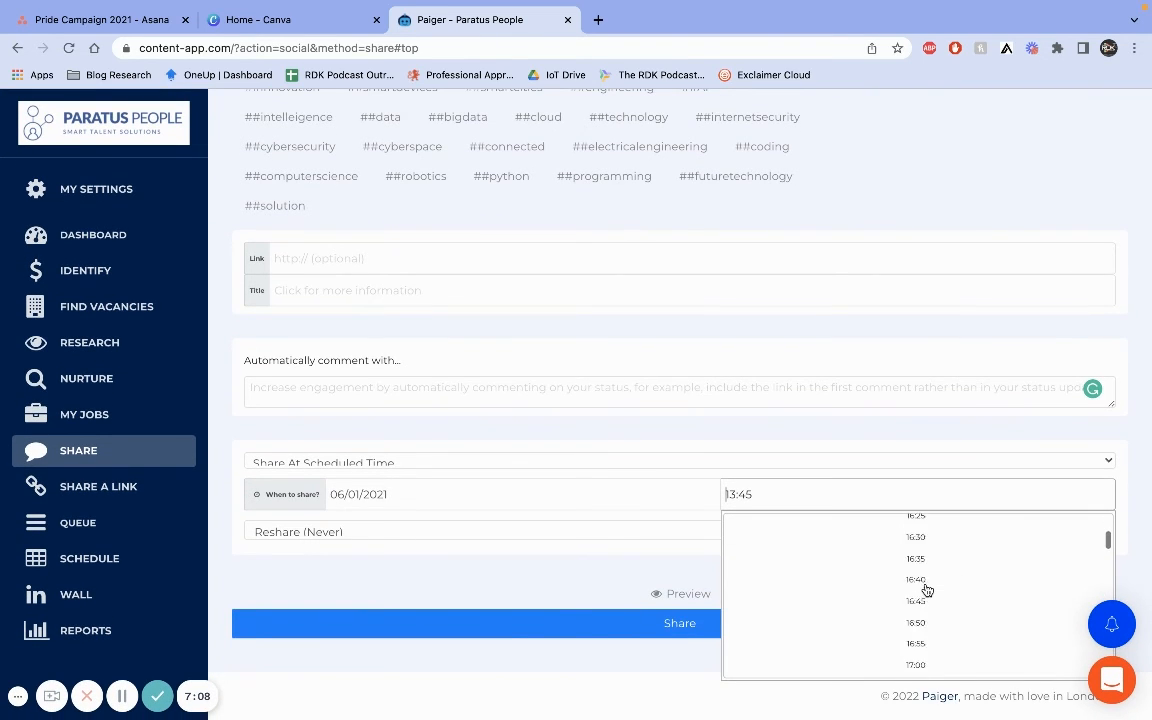
scroll(927, 590, "up", 20)
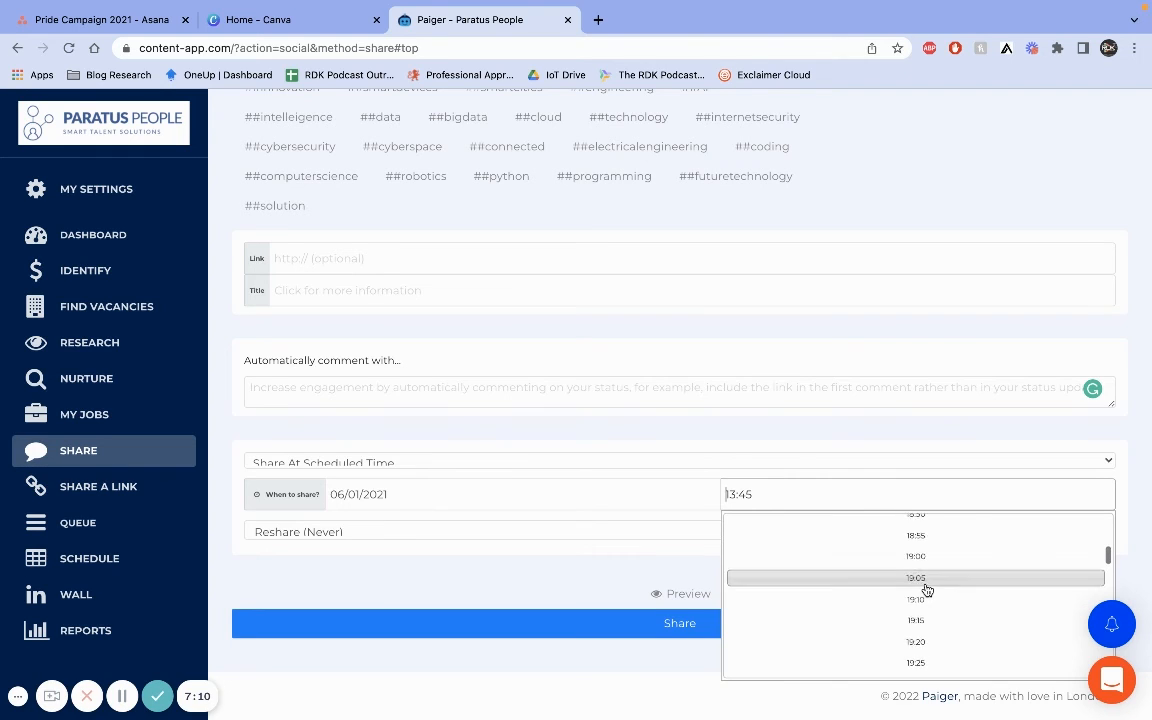
left_click(918, 564)
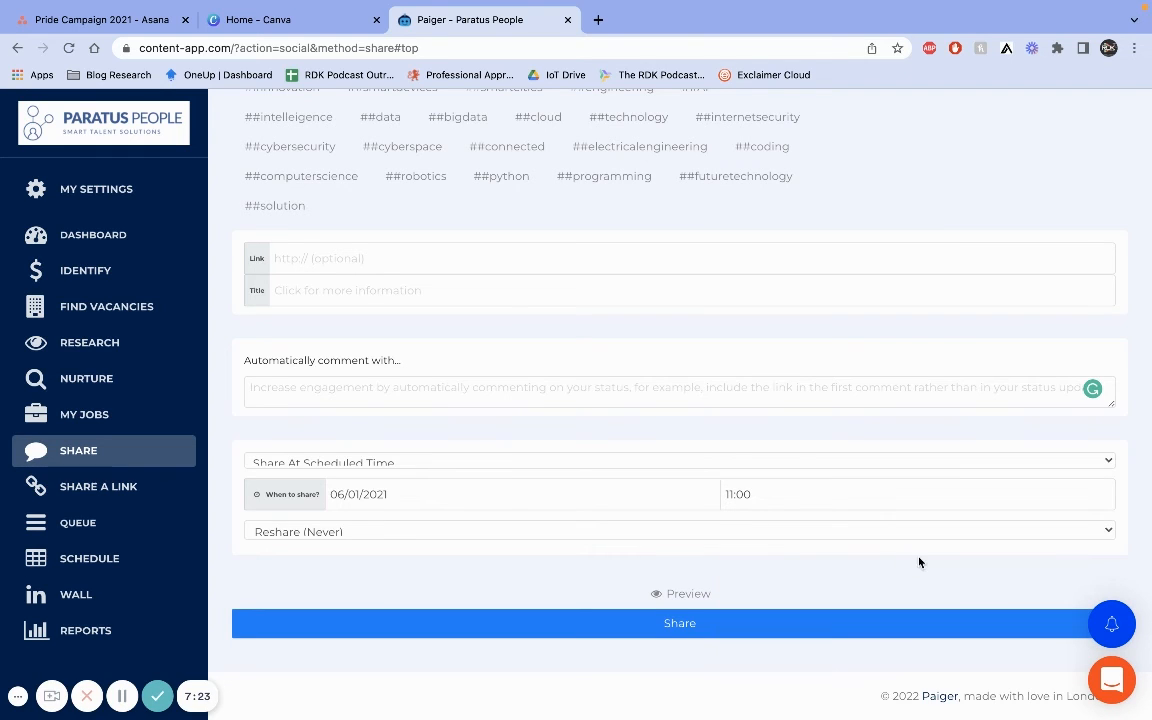
Check the reshare options and review the post's LinkedIn preview, including its text, hashtags and image.
left_click(356, 535)
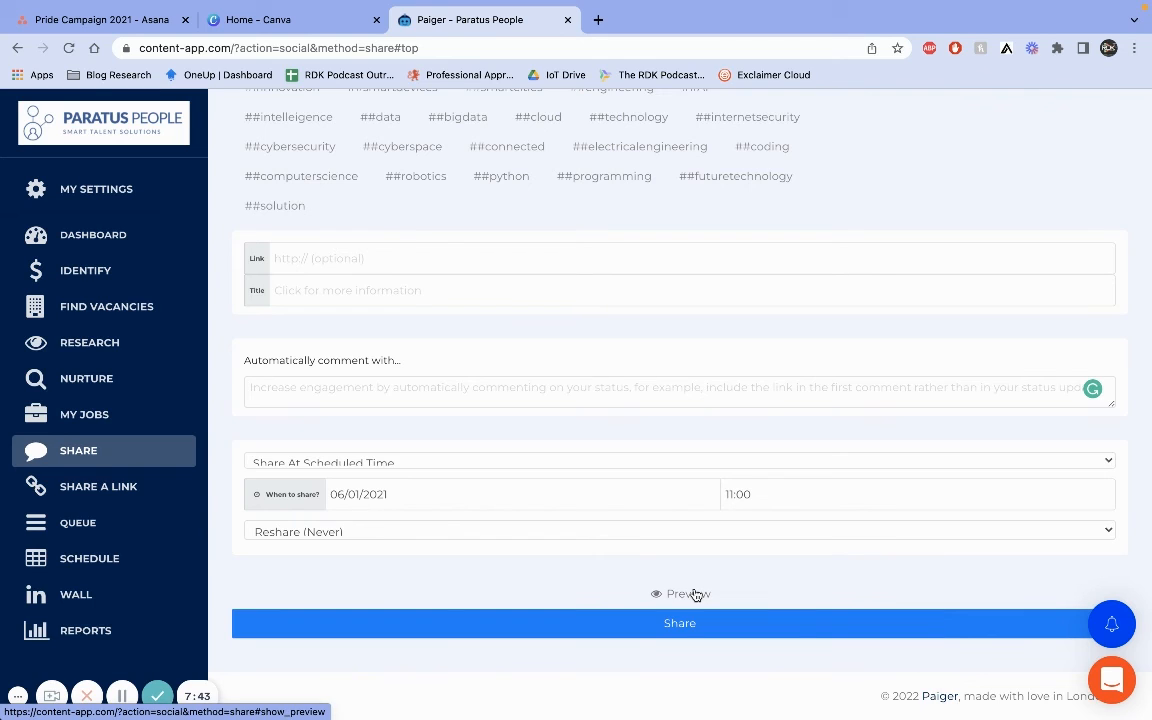
left_click(688, 594)
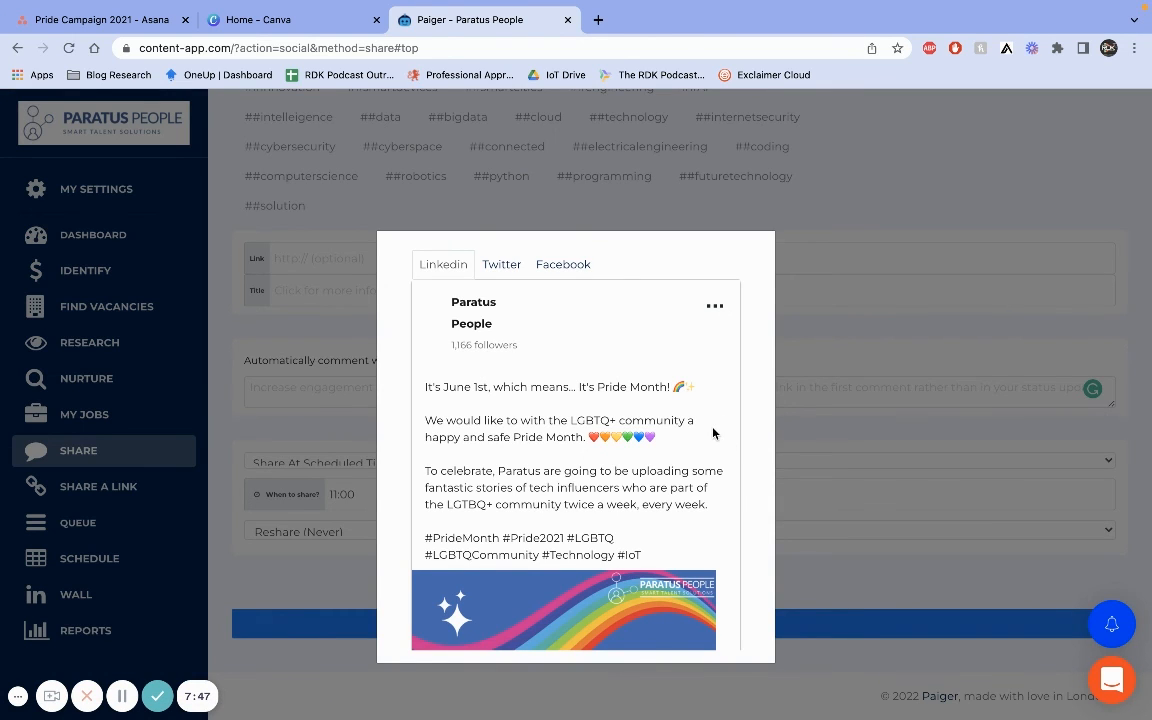
scroll(713, 432, "down", 1)
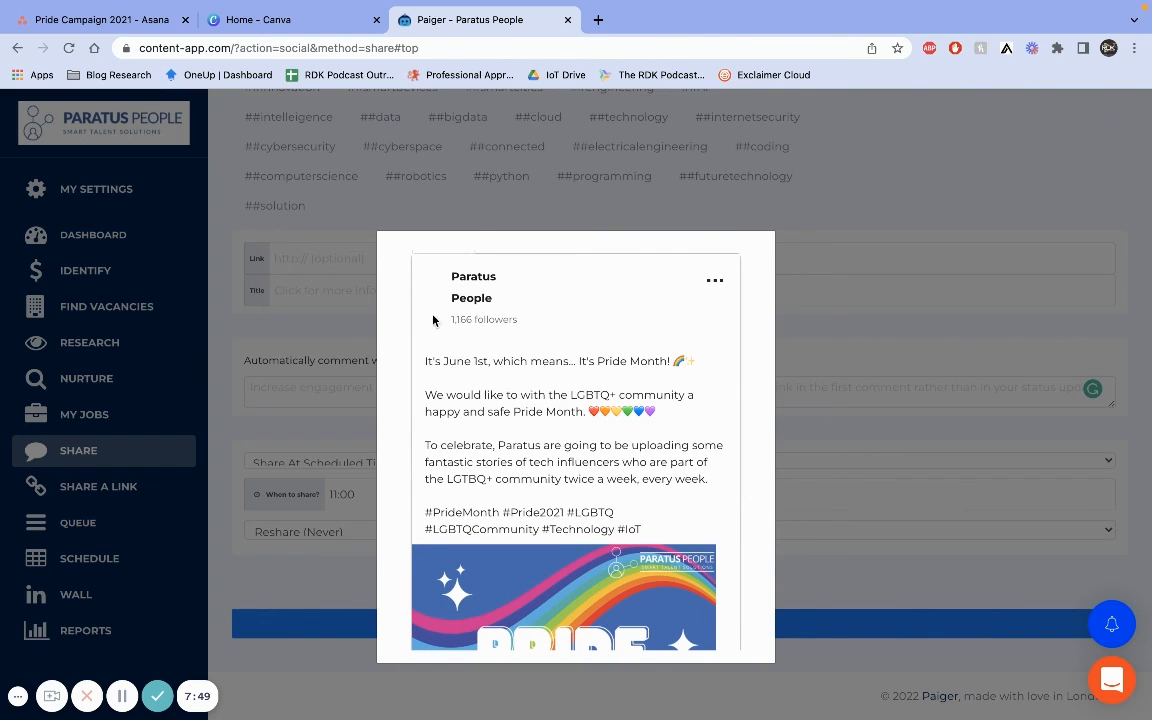
scroll(614, 396, "down", 1)
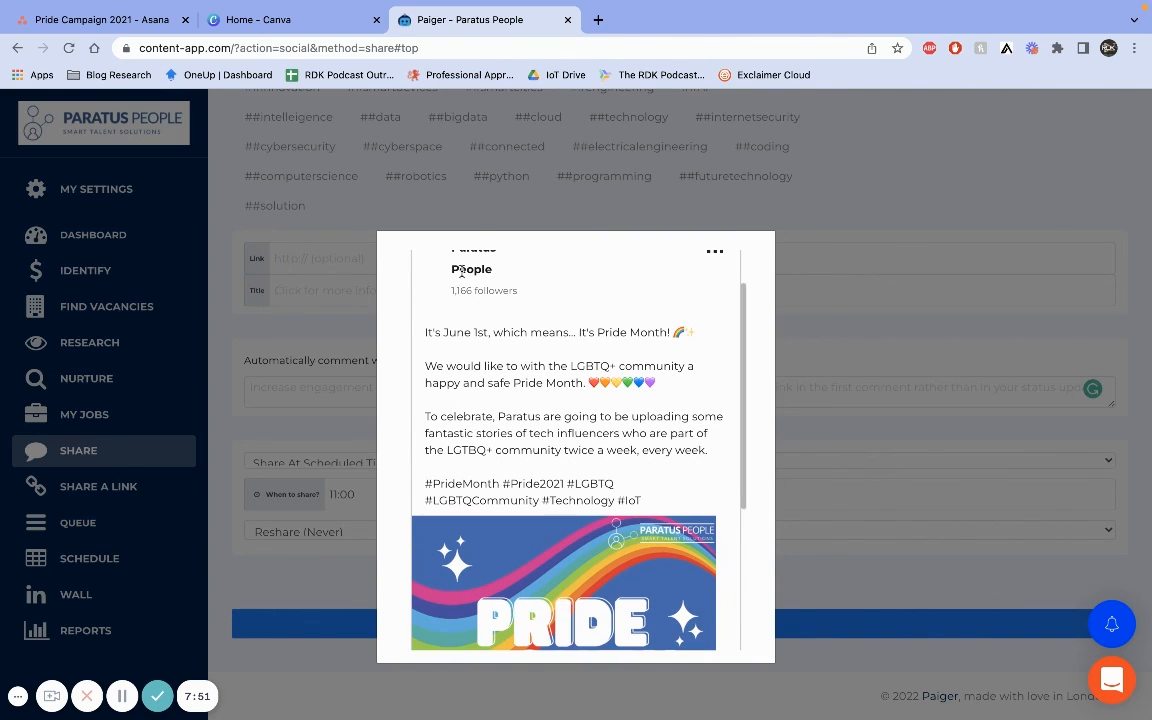
scroll(442, 373, "down", 2)
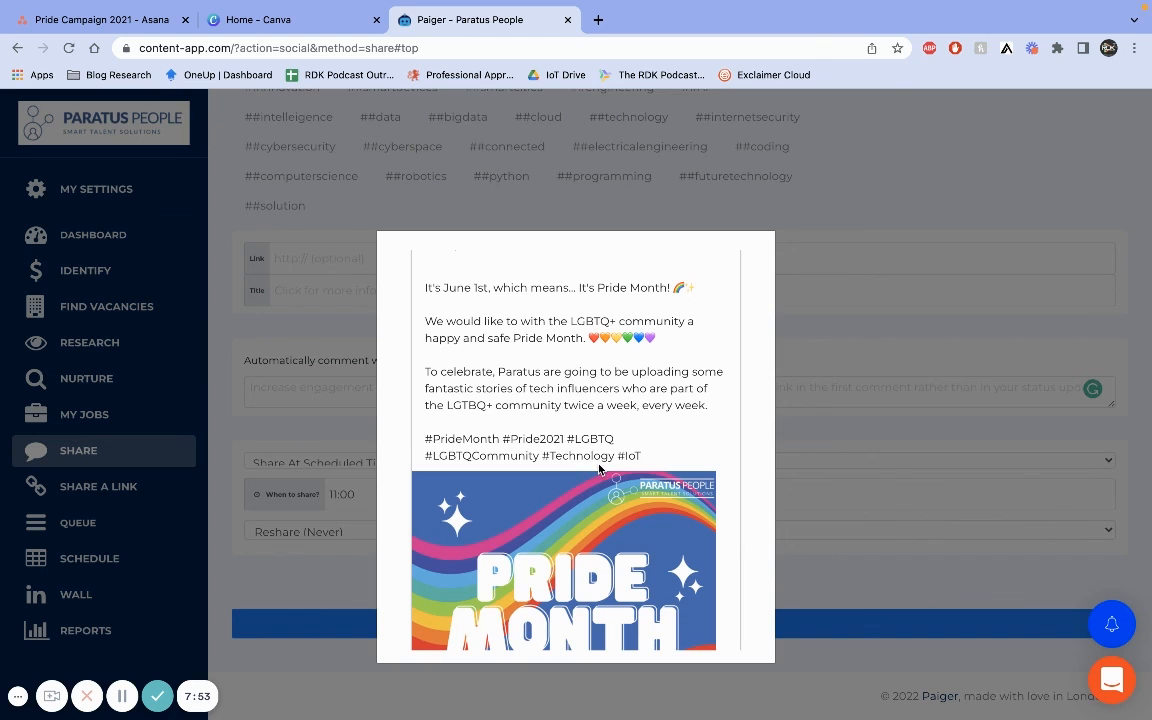
scroll(599, 468, "down", 5)
scroll(599, 468, "up", 3)
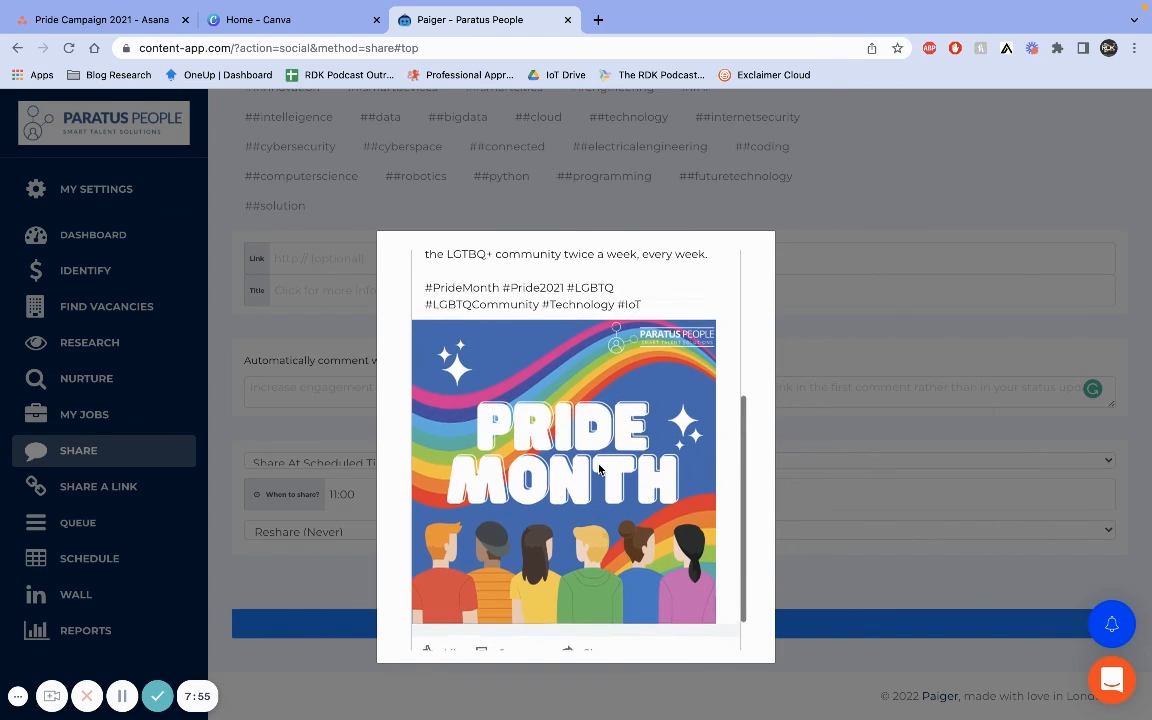
left_click(828, 317)
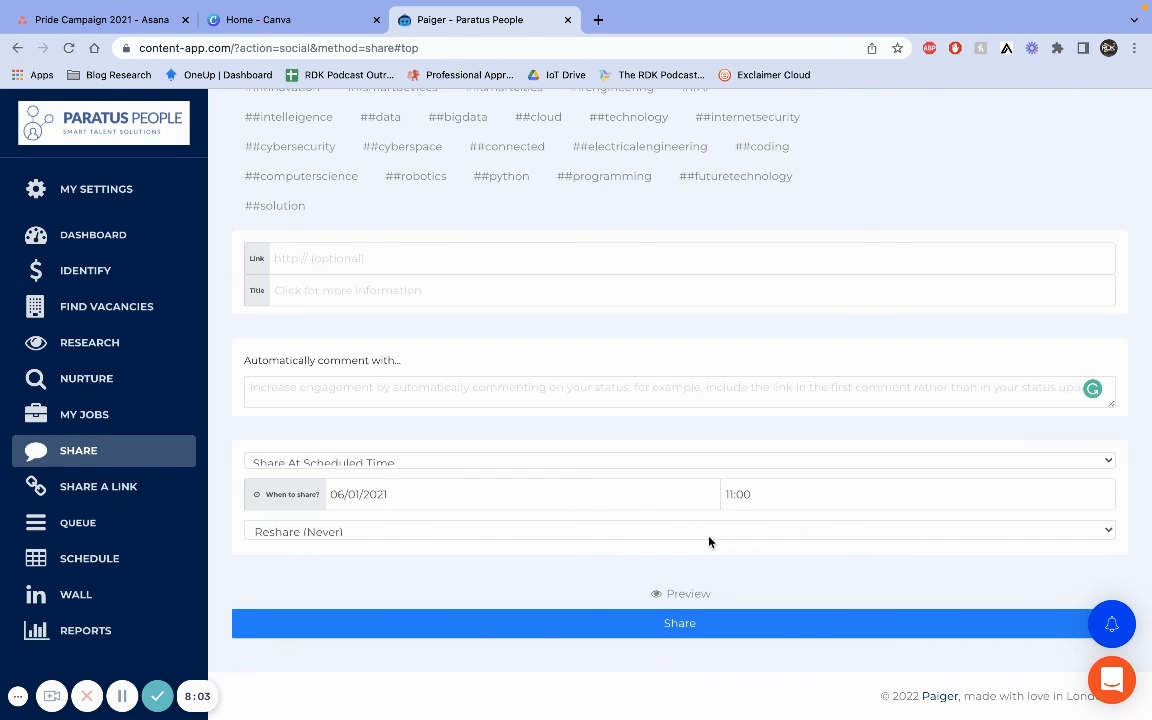
scroll(709, 541, "up", 15)
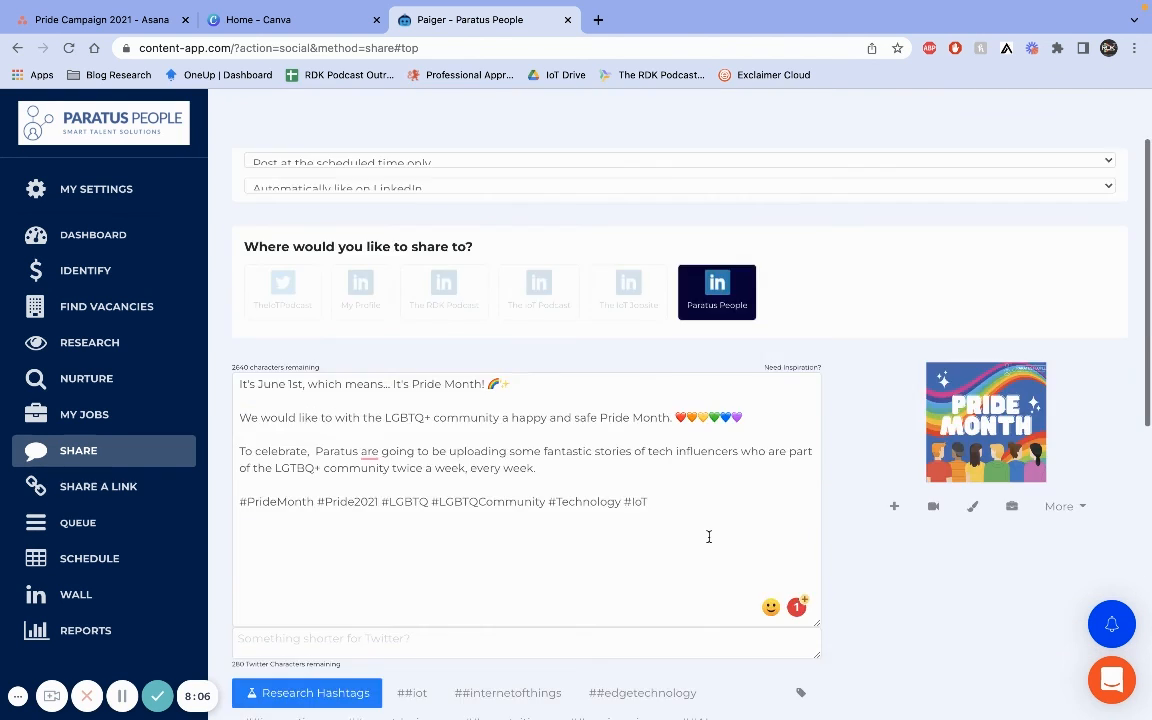